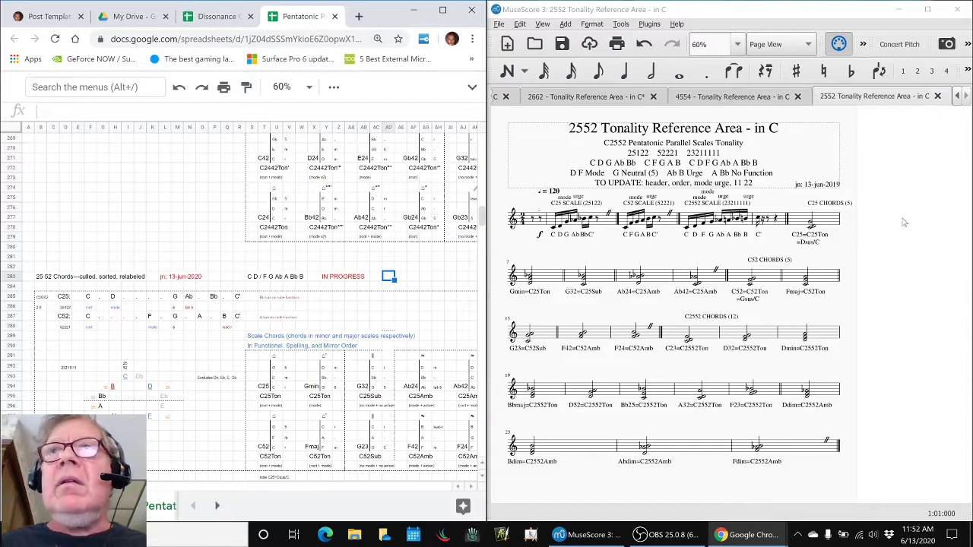
- Play back the C25 scale in measure 2 of the 2552 score, then clear the selection
left_click(605, 225)
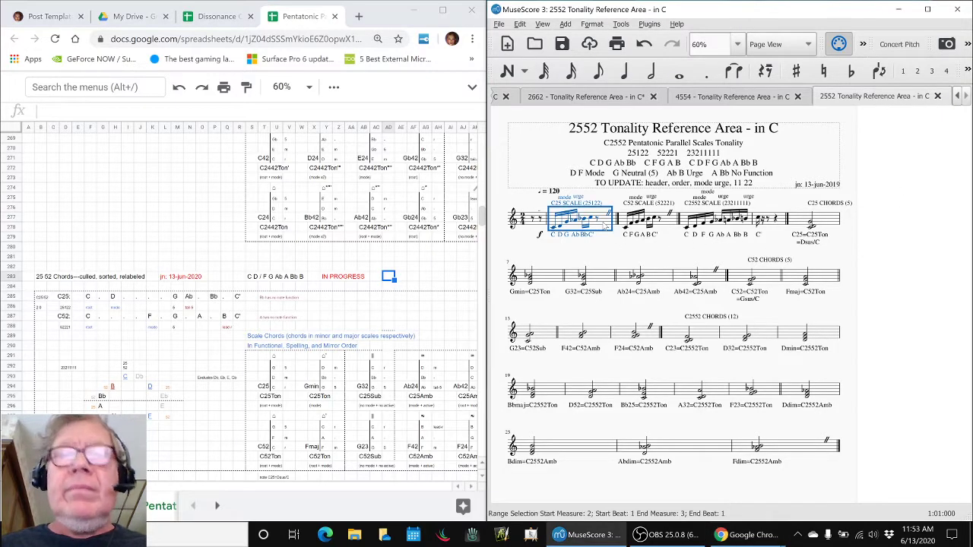
key("space")
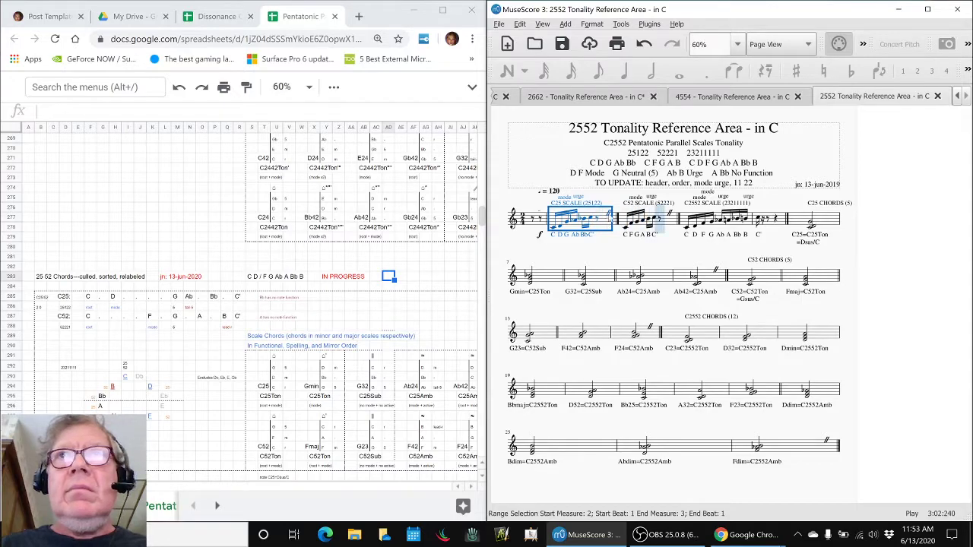
key("space")
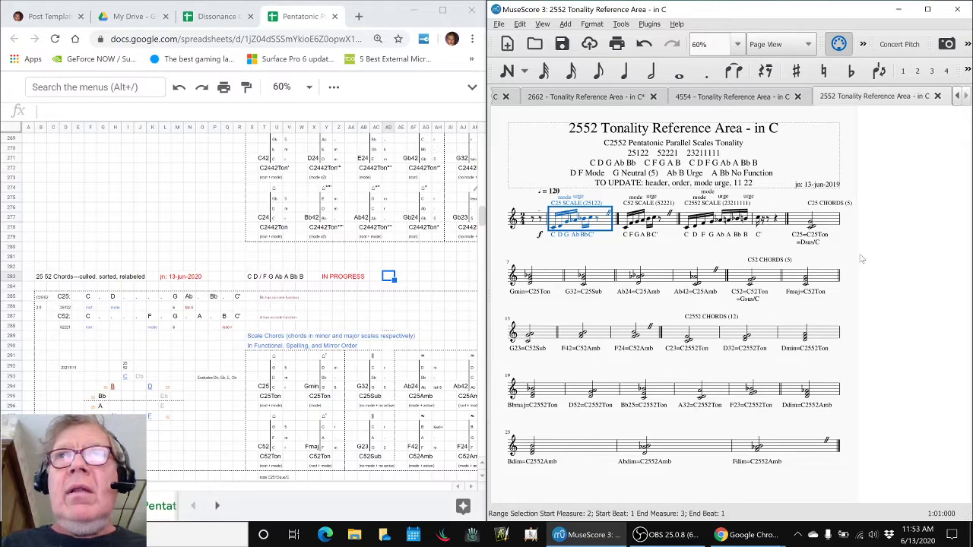
left_click(628, 256)
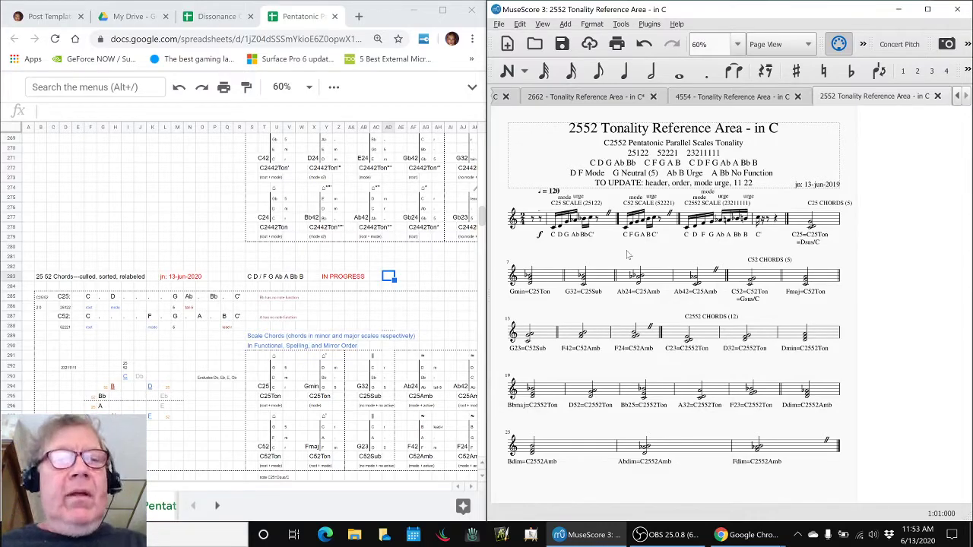
- Minimize the streaming software and switch to the Composing in Pentatonic Parallel notes sheet
key("alt+Tab")
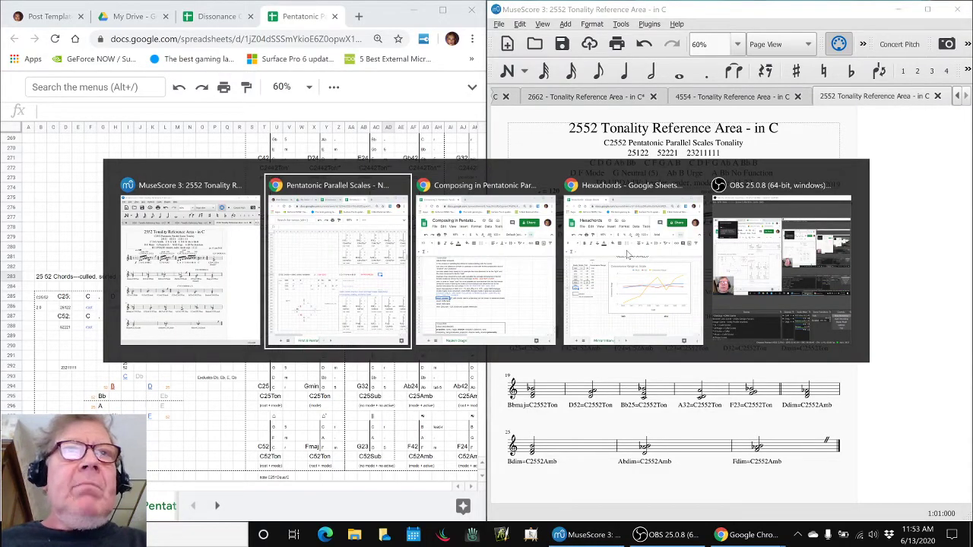
key("alt+Tab")
key("alt+Tab")
key("alt+Tab")
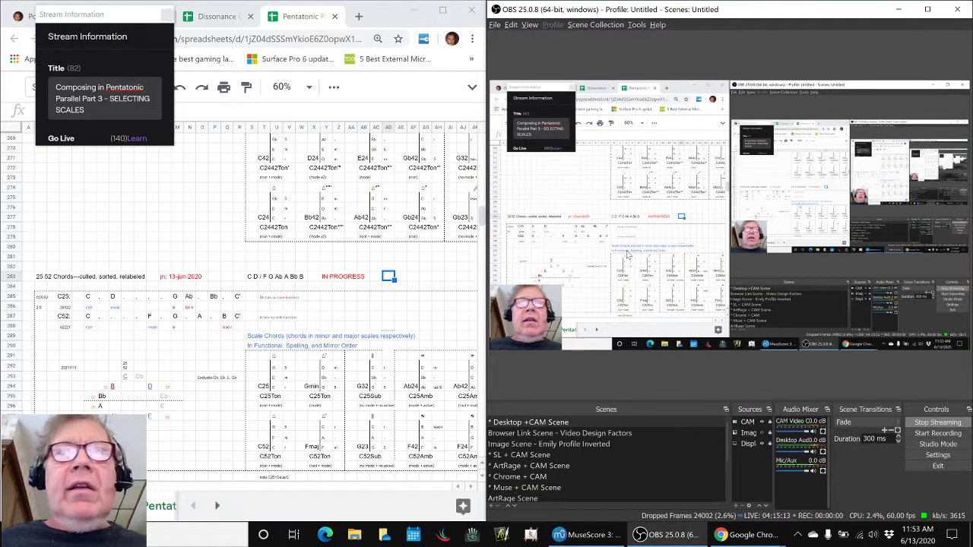
left_click(641, 536)
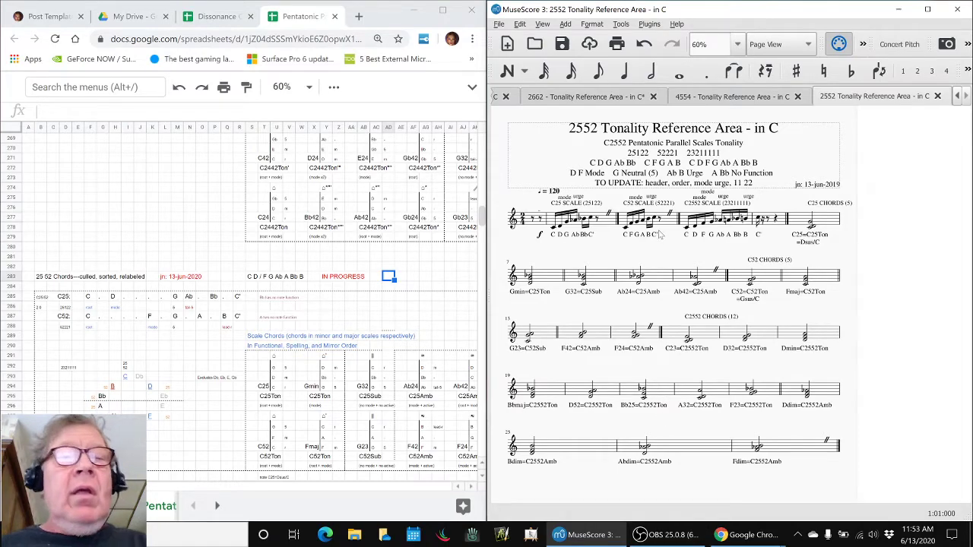
key("alt+Tab")
key("alt+Tab")
key("alt+Tab")
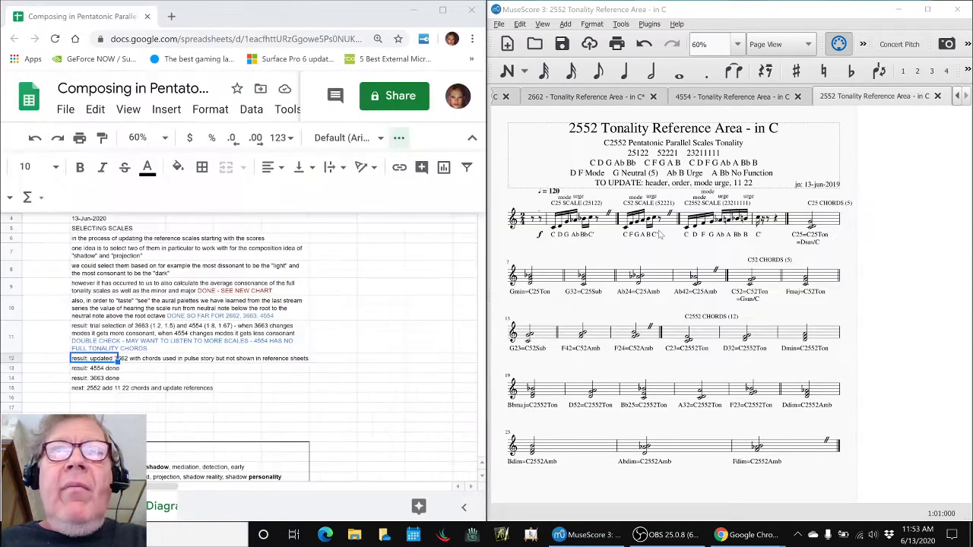
- Collapse the menus, read the notes in B6–B8, then switch to the Hexachords spreadsheet
left_click(472, 138)
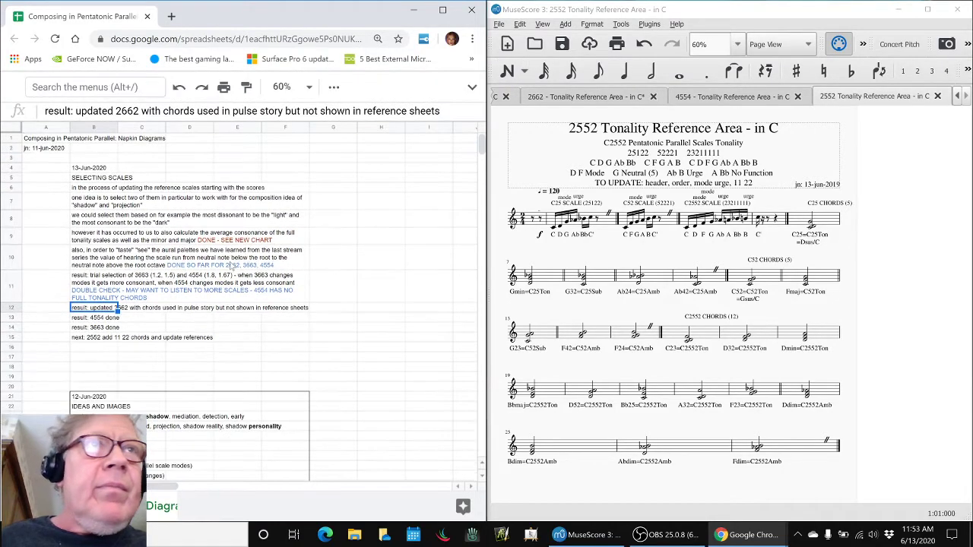
left_click(82, 191)
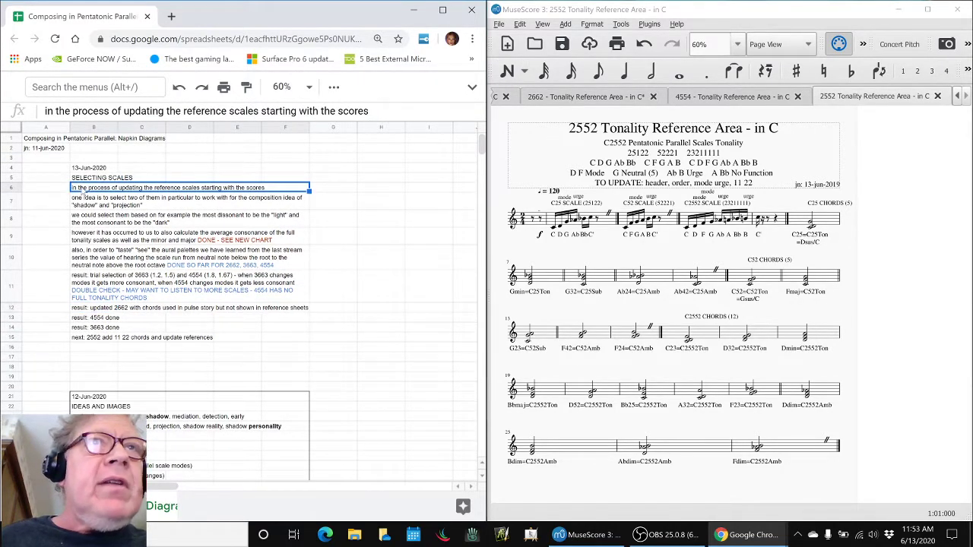
left_click(79, 208)
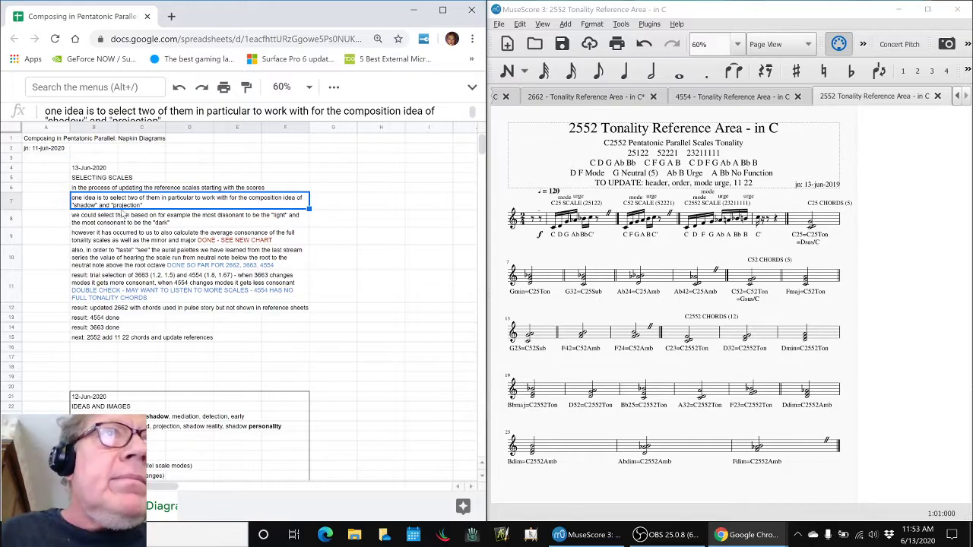
left_click(97, 220)
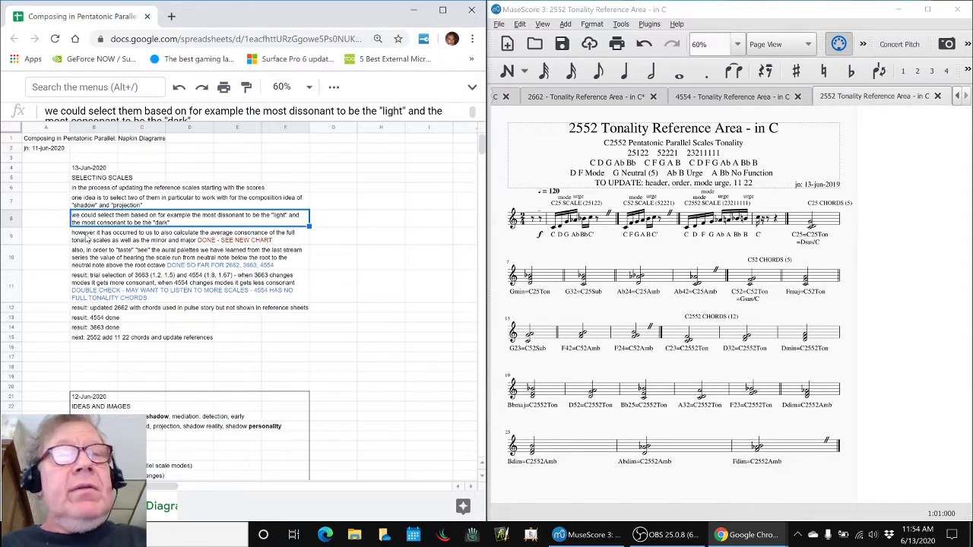
key("alt+Tab")
key("Tab")
key("Tab")
key("Tab")
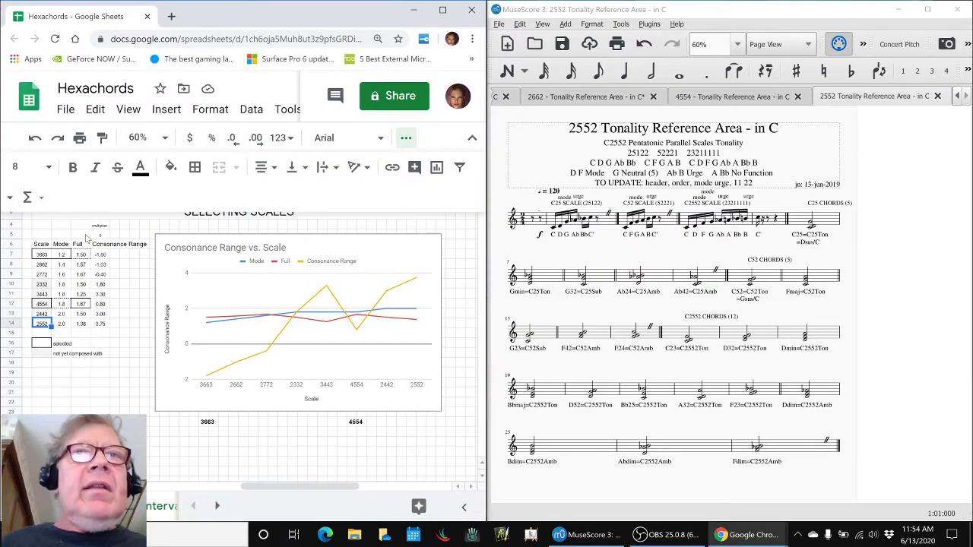
left_click(471, 140)
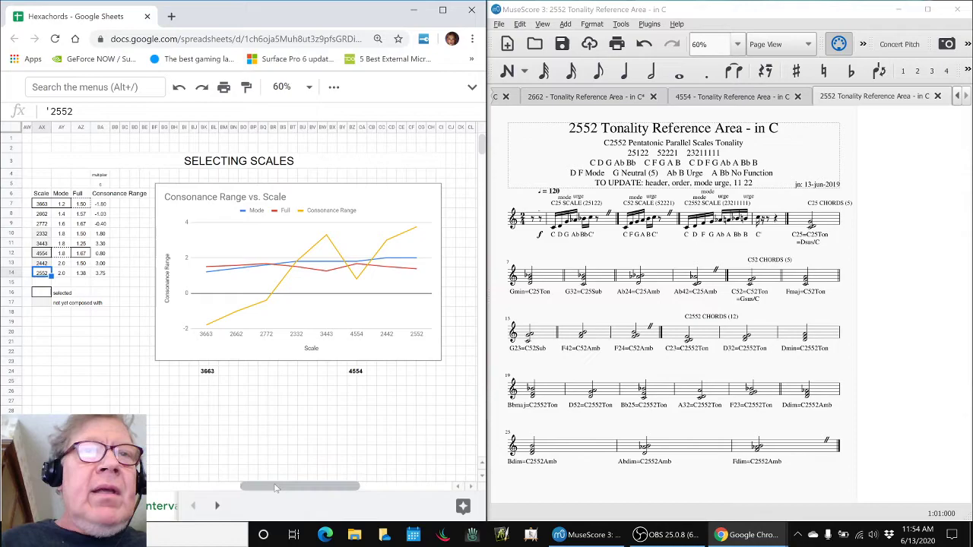
left_click_drag(276, 488, 184, 491)
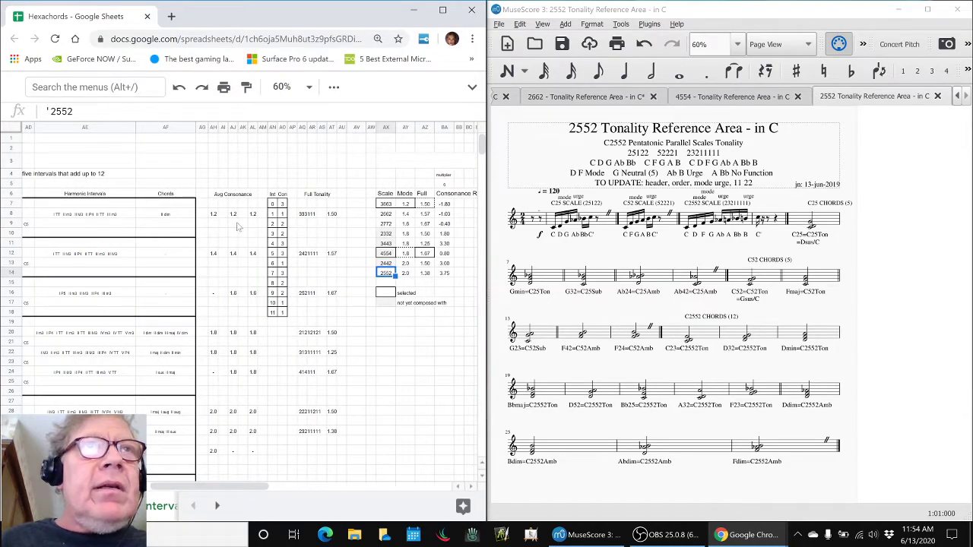
left_click_drag(220, 490, 156, 491)
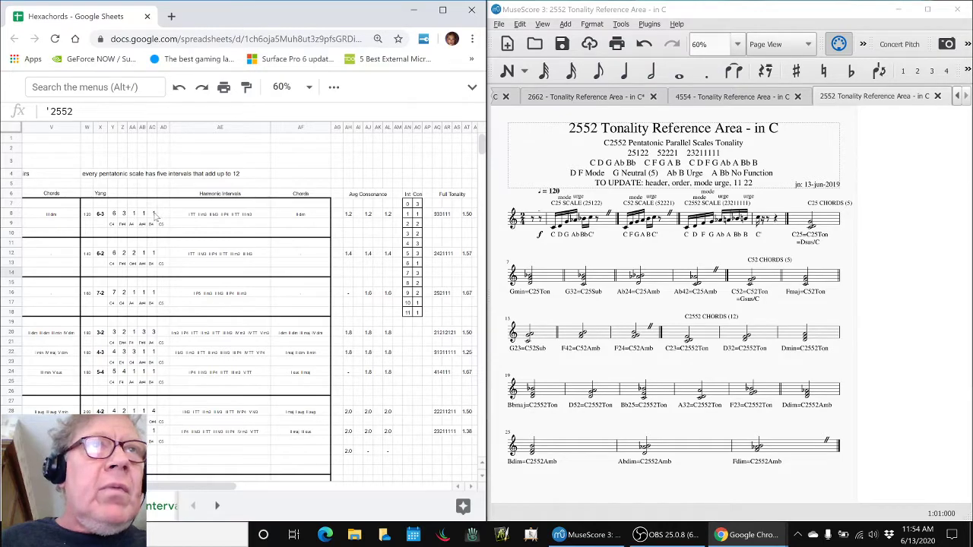
left_click_drag(156, 486, 217, 500)
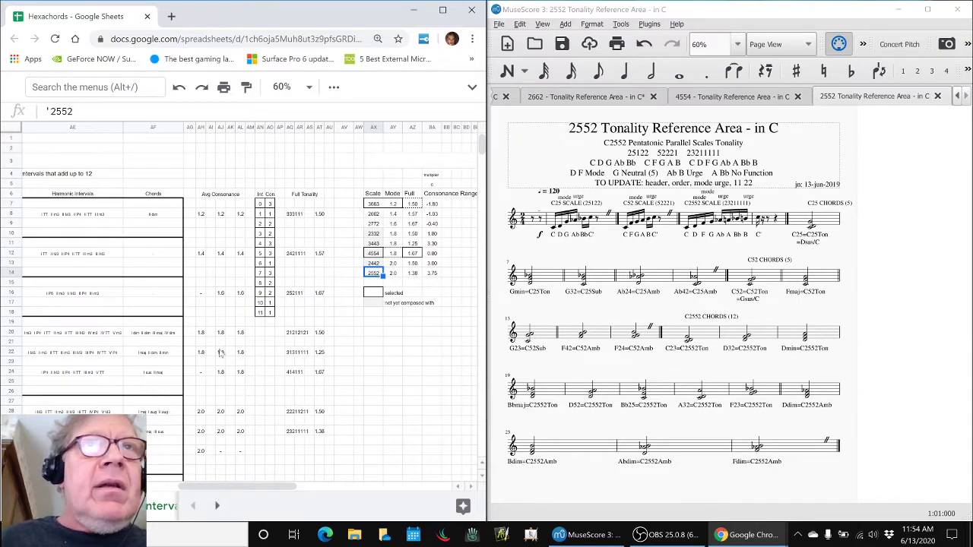
left_click(291, 215)
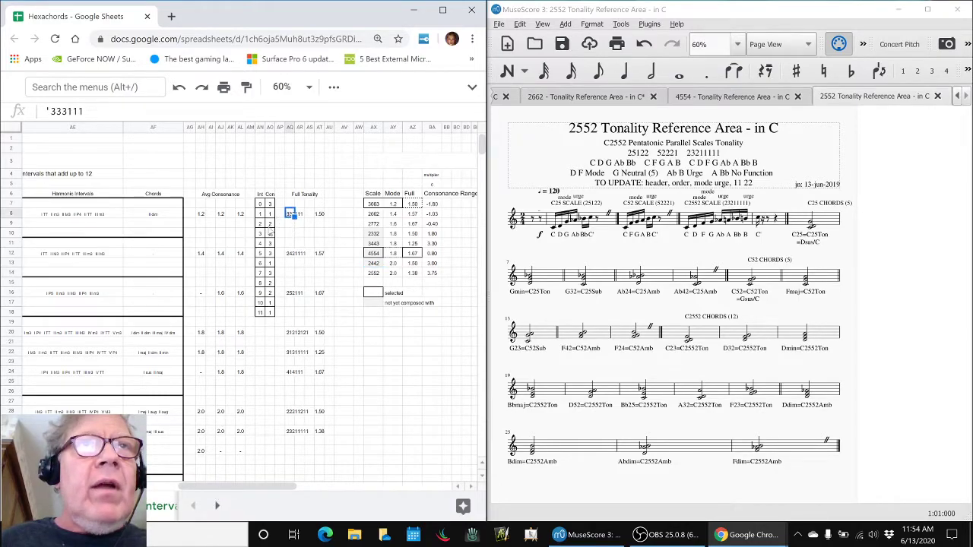
left_click(240, 214)
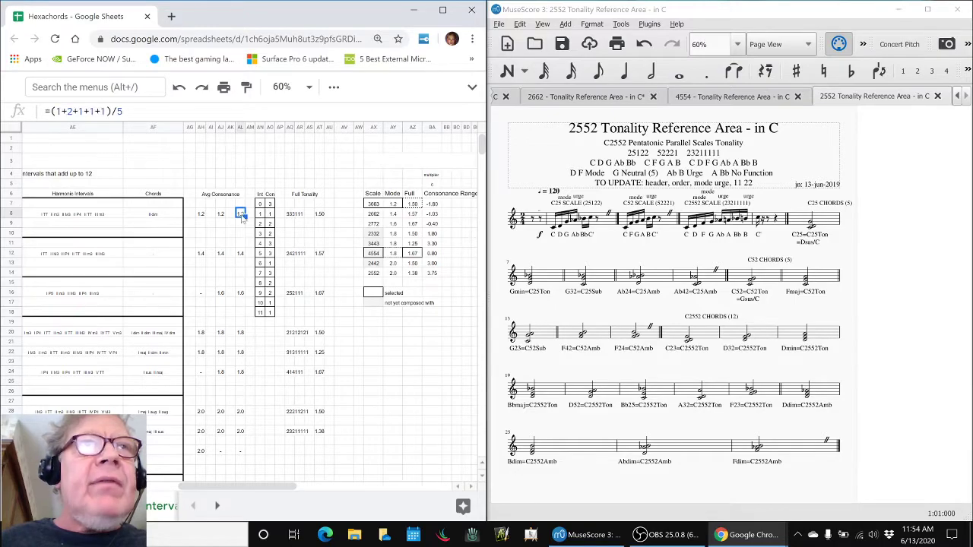
left_click(320, 215)
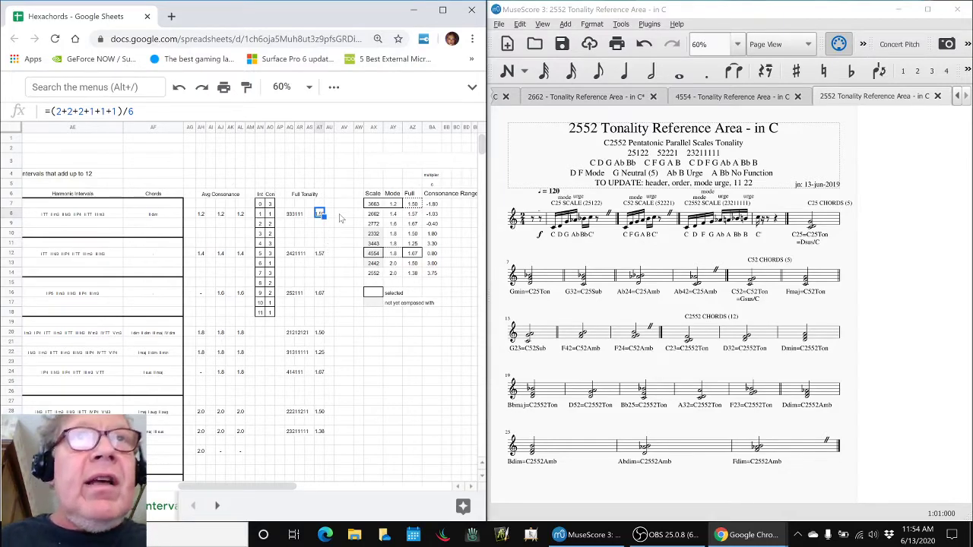
left_click(341, 216)
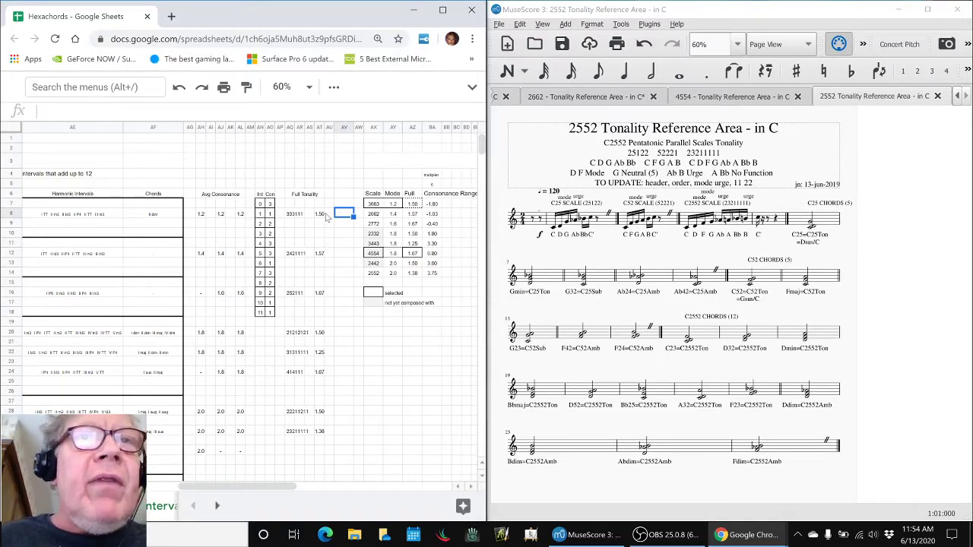
left_click(240, 431)
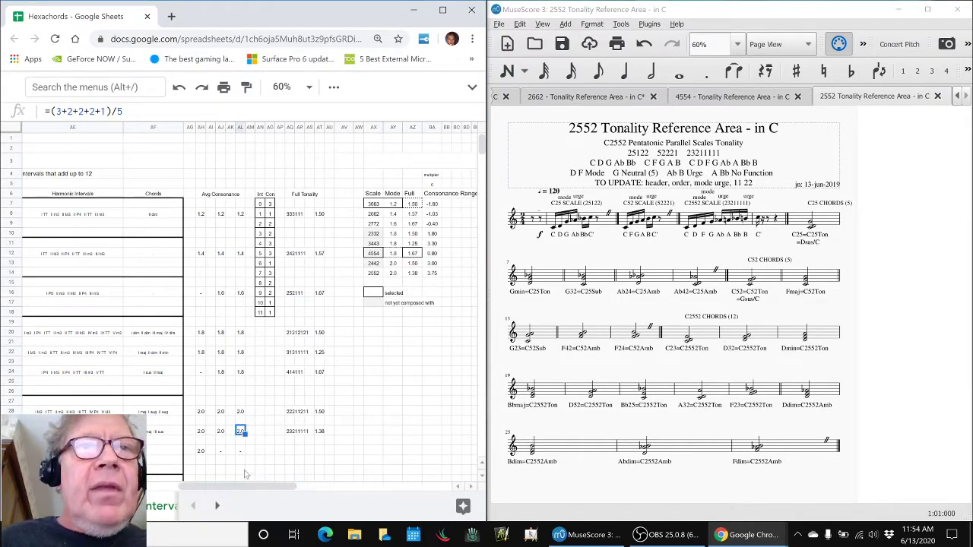
left_click(290, 432)
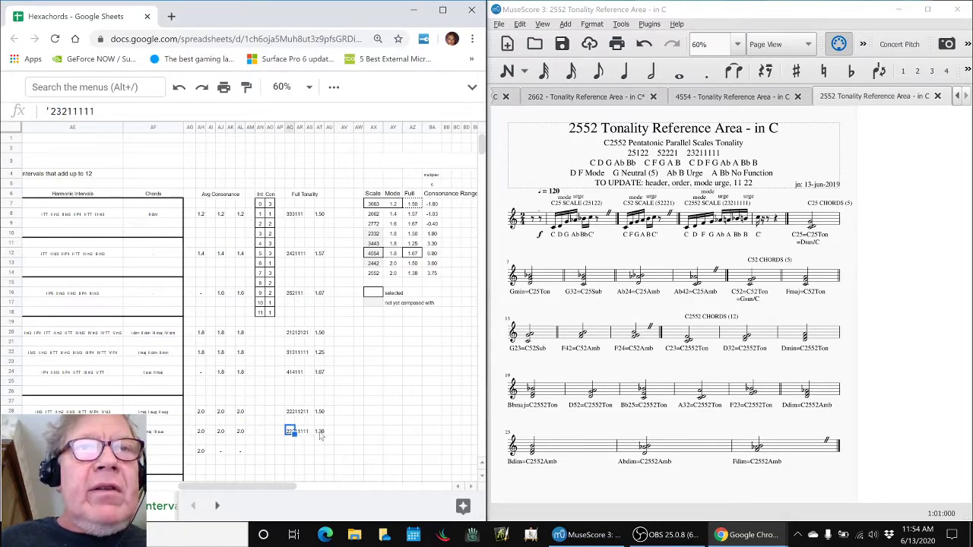
left_click(319, 433)
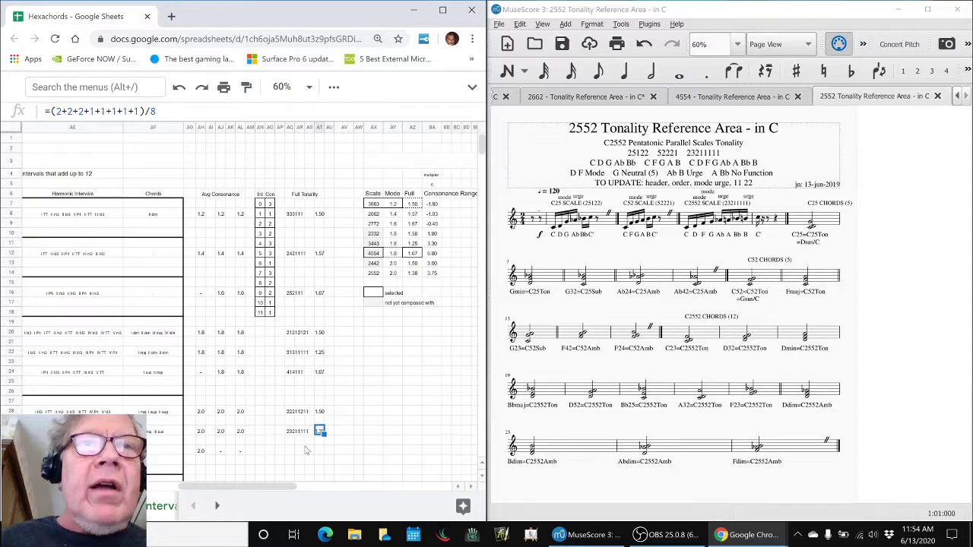
left_click_drag(274, 487, 338, 494)
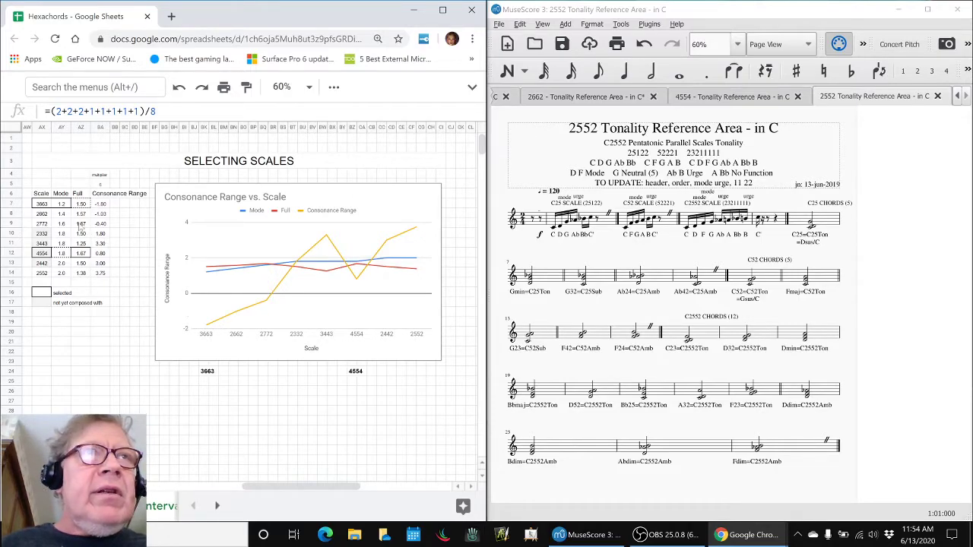
- Check the Mode consonance formulas and the 3663 and 4554 scale cells, then show the 4554 score
left_click(61, 204)
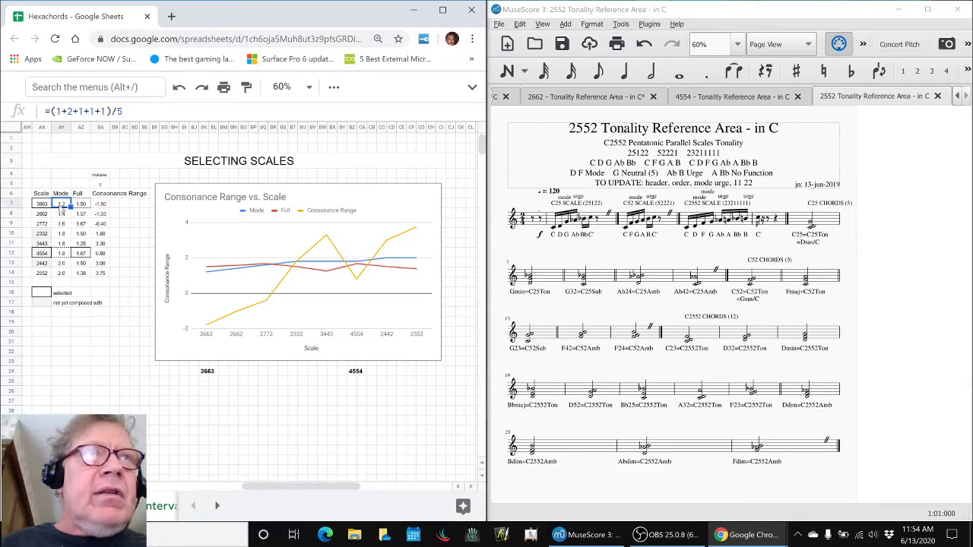
left_click(61, 275)
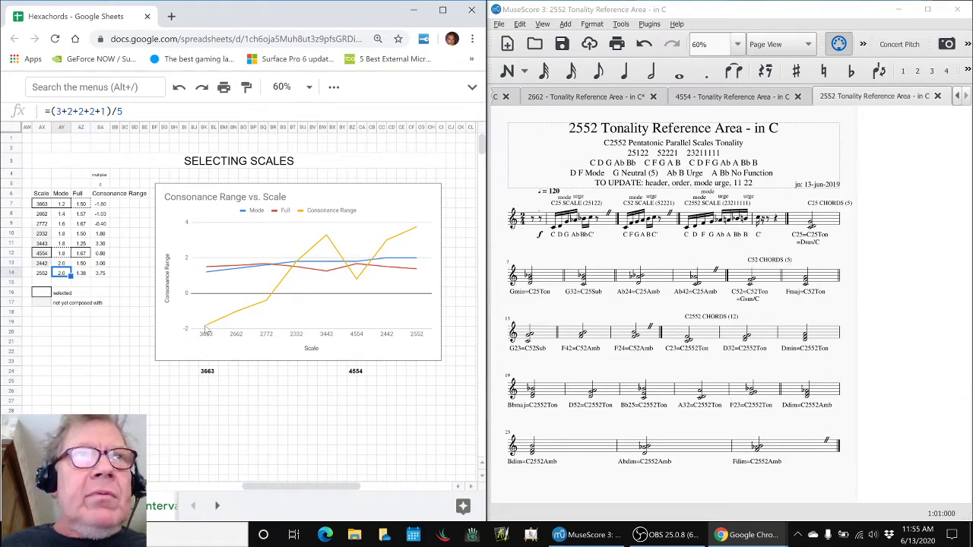
left_click(44, 206)
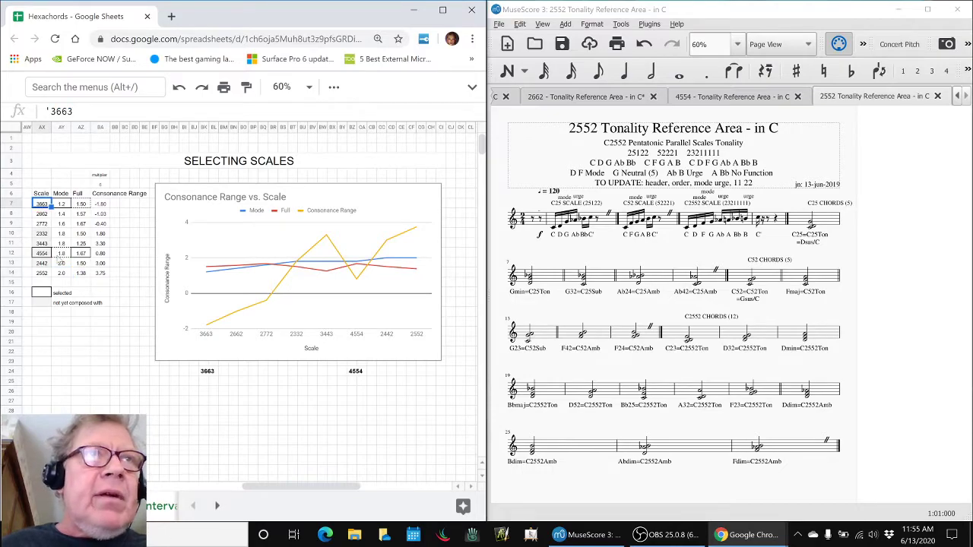
left_click(50, 256)
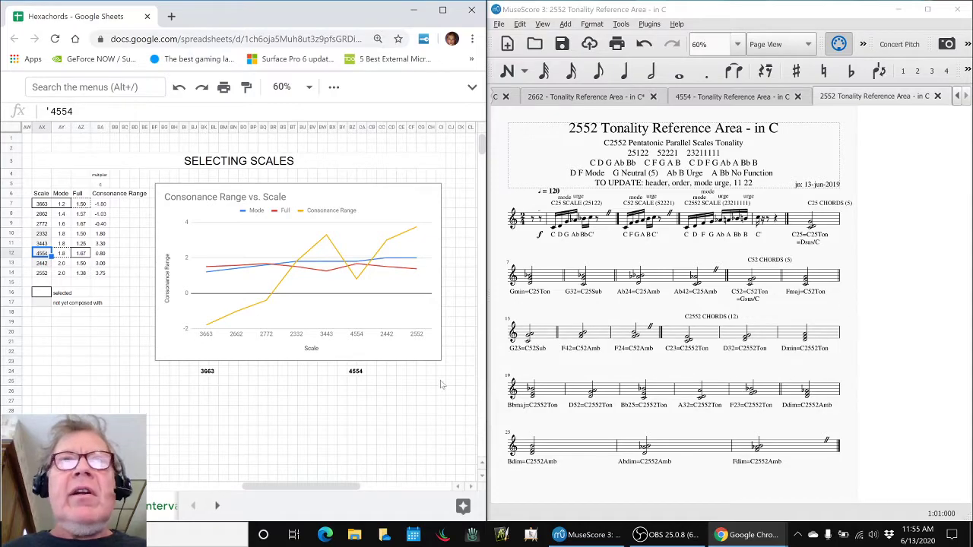
left_click(726, 99)
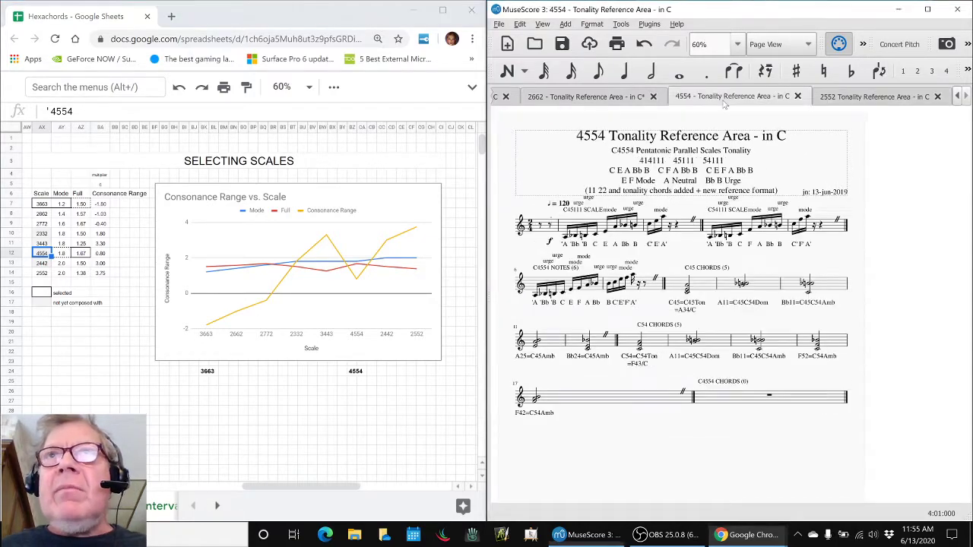
- Select empty measure 18 of the C4554 chords and bring the Pentatonic Parallel Scales sheet forward
left_click(727, 393)
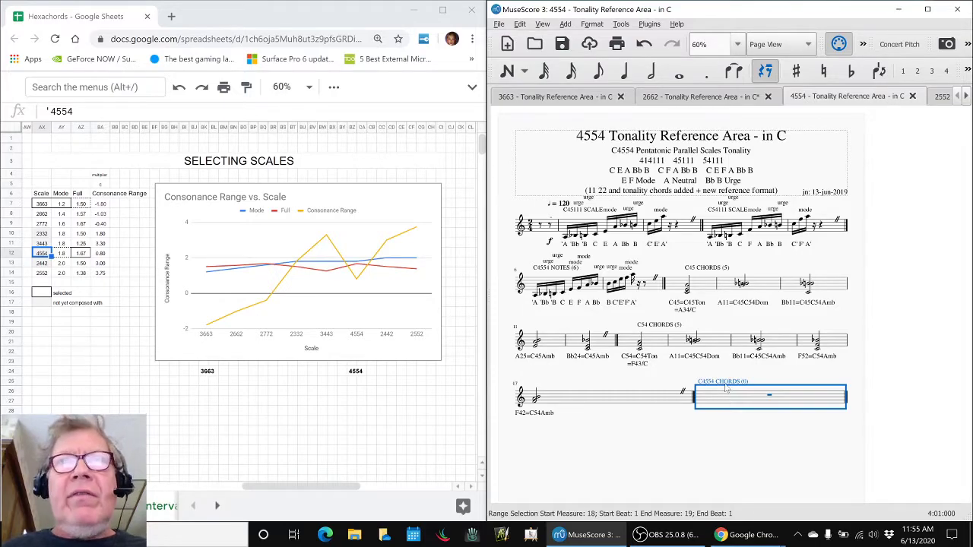
key("alt+Tab")
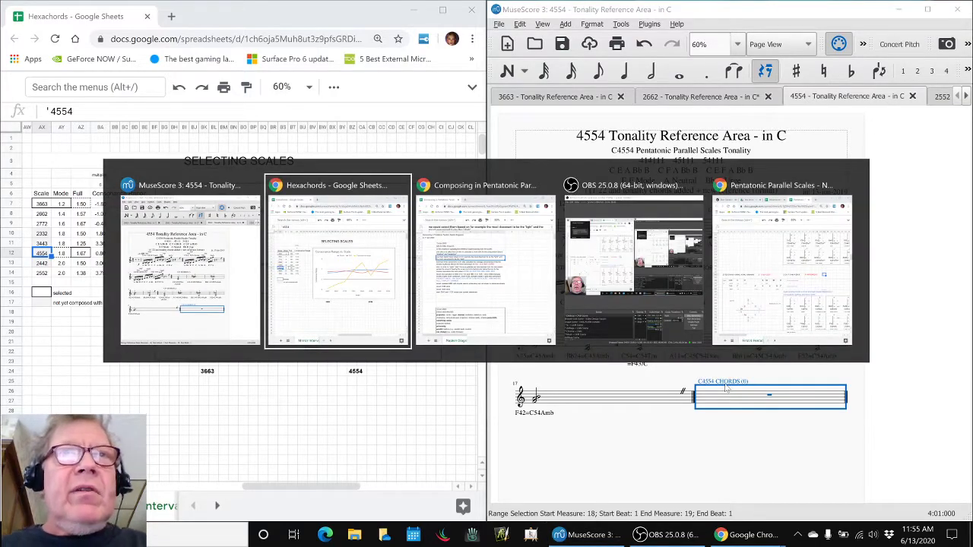
key("alt+Tab")
key("alt+Tab")
key("alt+Tab")
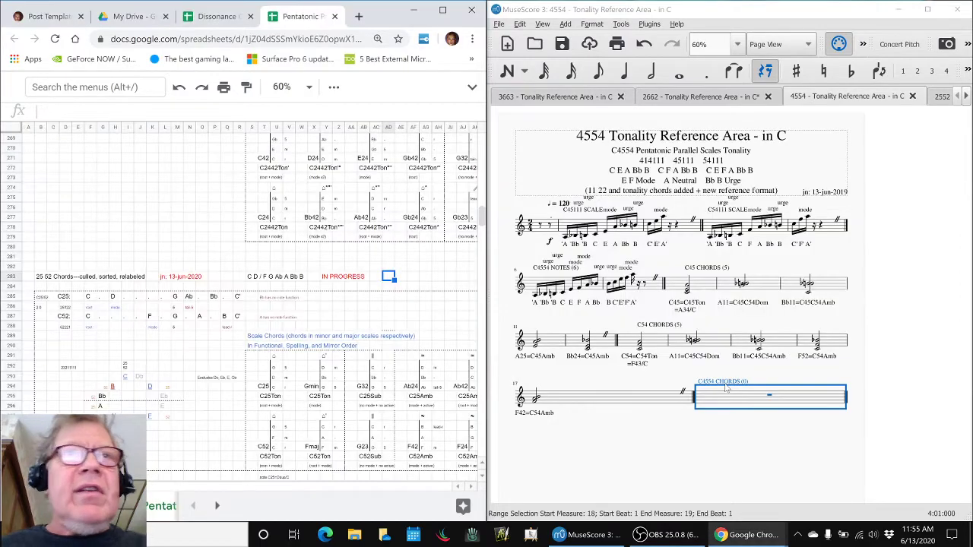
- Scroll to the 45 54 Scale Chords section marked DONE and select its Tonality Chords heading
scroll(357, 262, "up", 3)
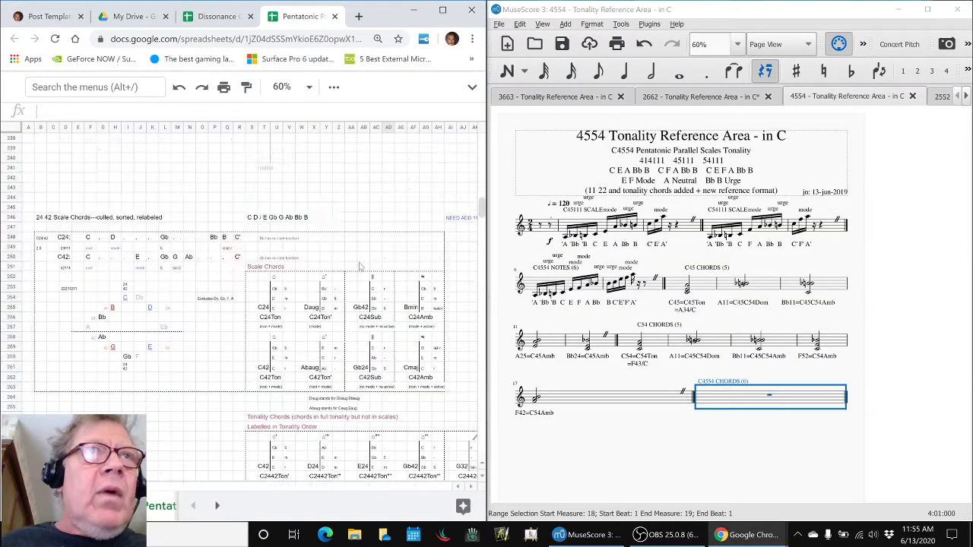
scroll(360, 267, "up", 6)
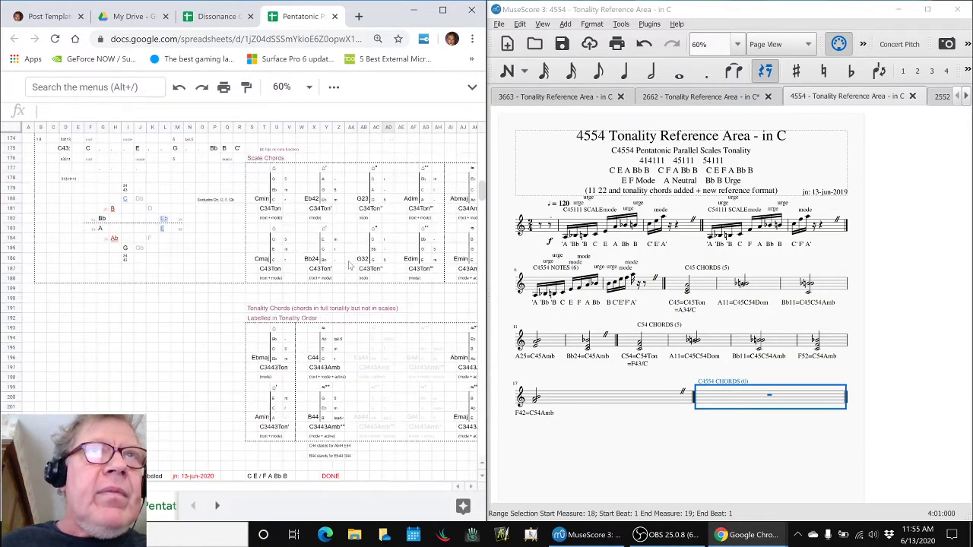
scroll(350, 264, "up", 2)
scroll(350, 265, "up", 3)
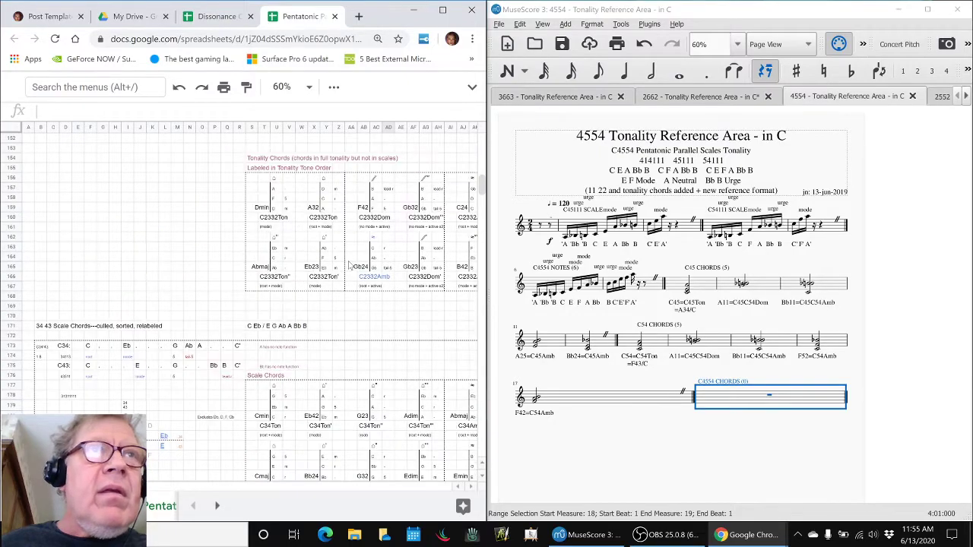
scroll(350, 264, "down", 6)
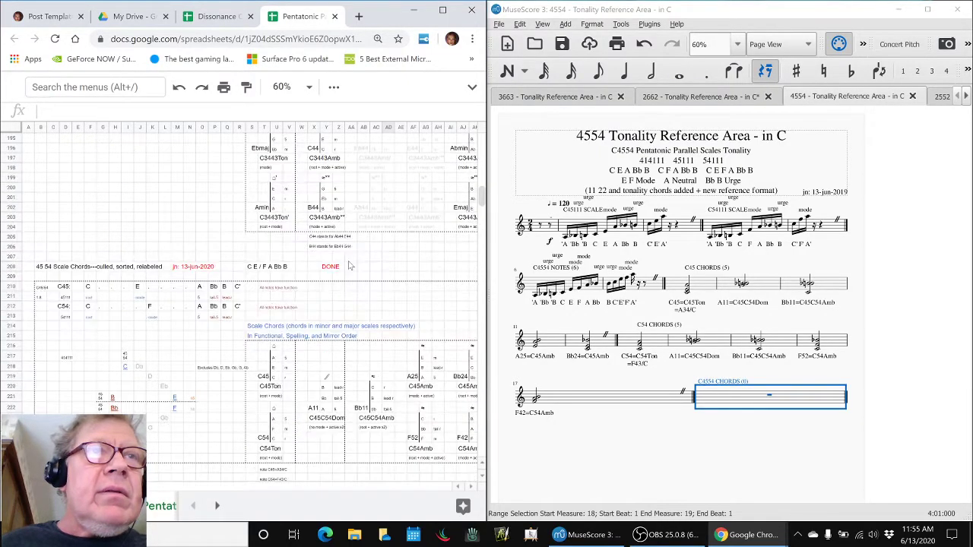
scroll(350, 265, "down", 2)
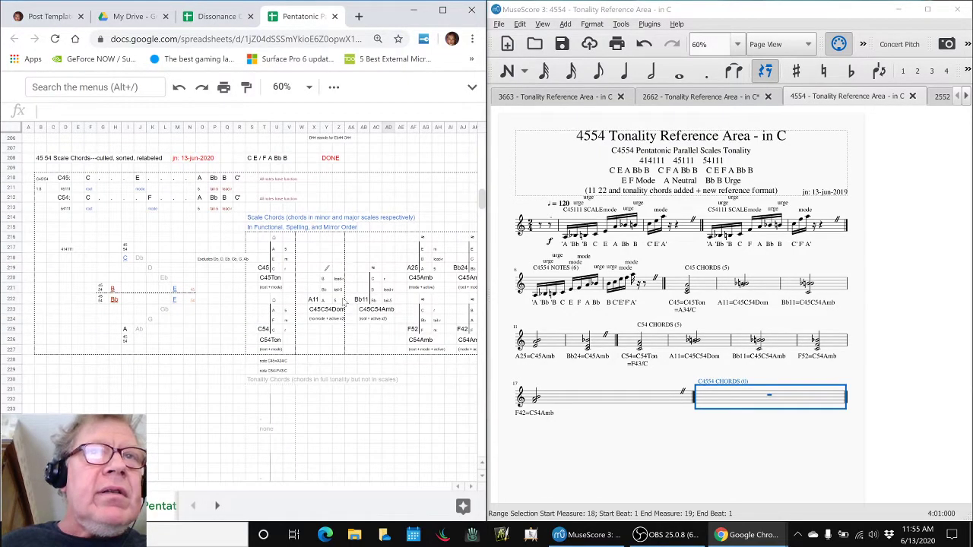
left_click(265, 380)
left_click(254, 381)
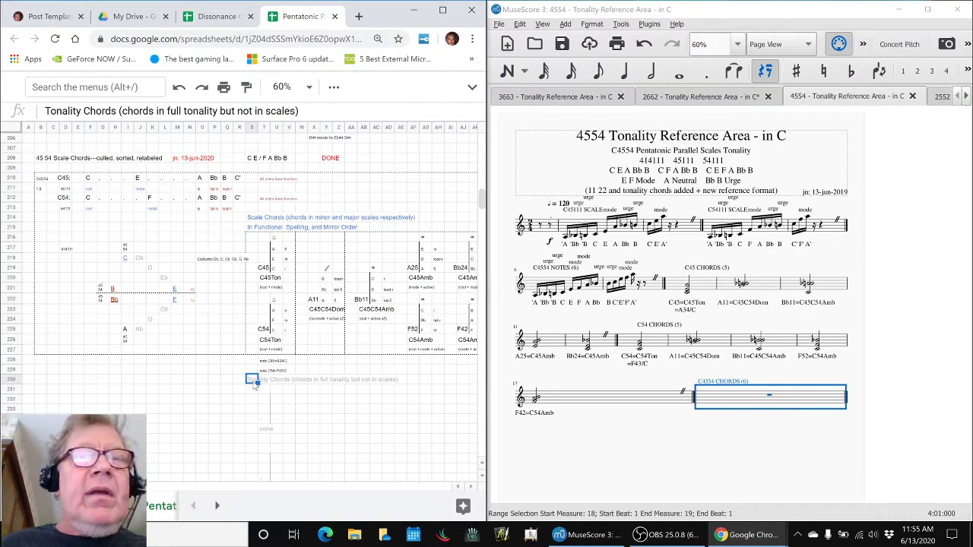
key("alt+Tab")
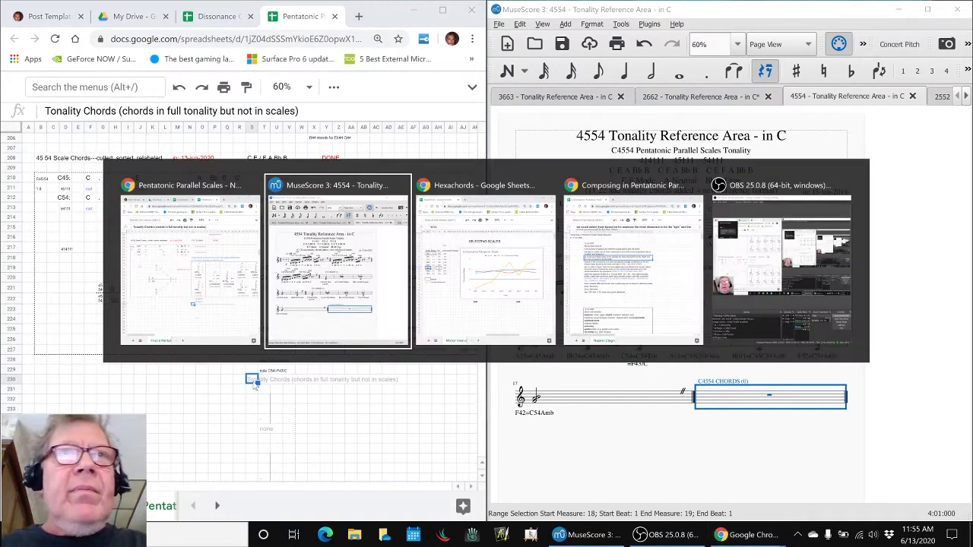
- Review the row 11 trial-selection note, then open the 2552 score and select its opening measure
key("alt+Tab")
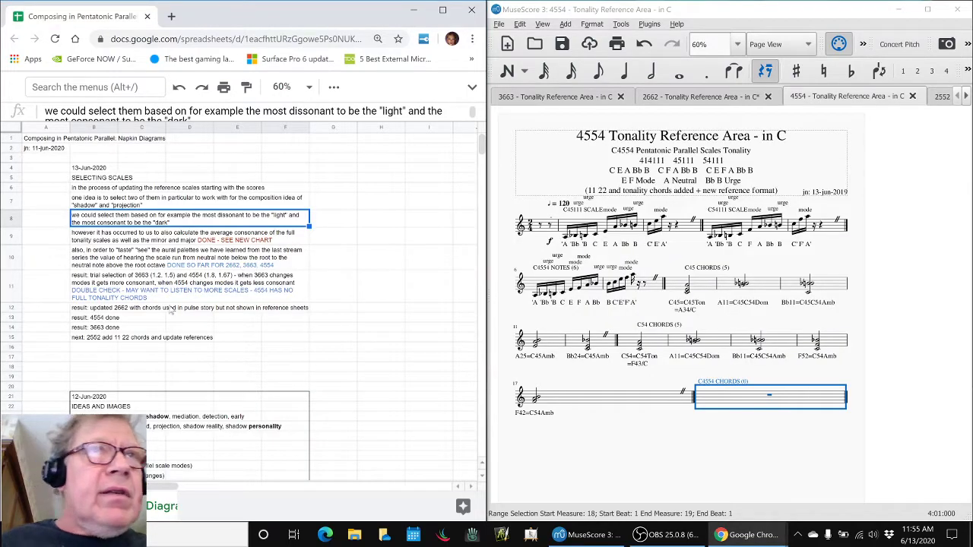
left_click(107, 288)
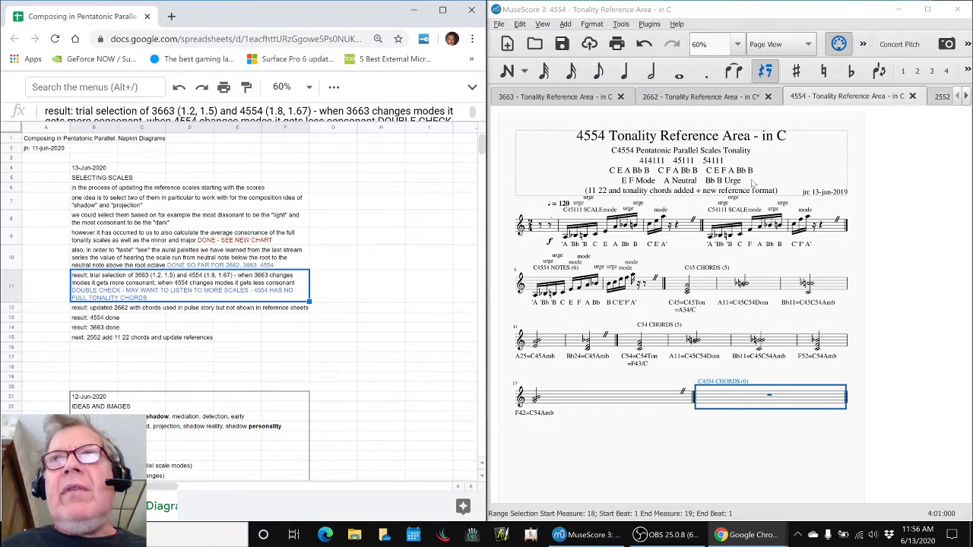
left_click(944, 96)
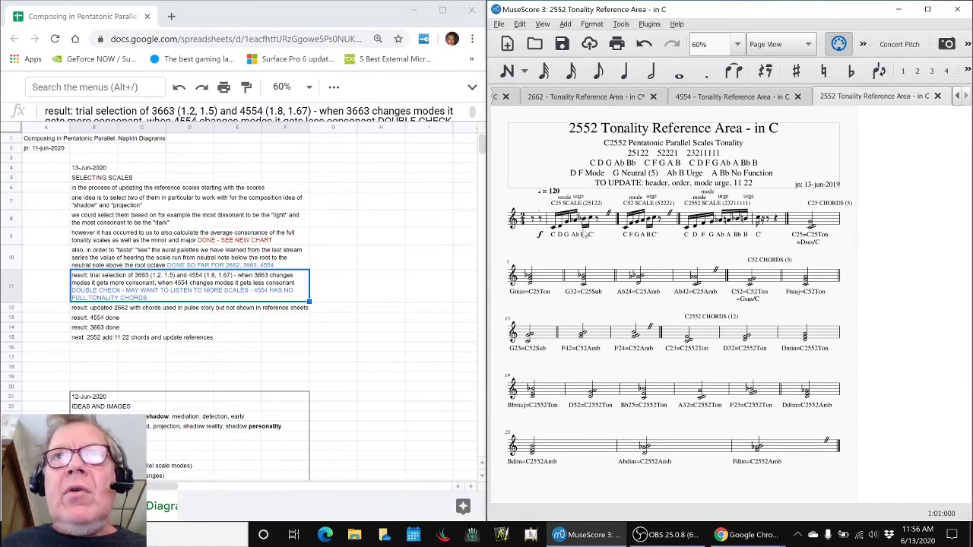
left_click(606, 226)
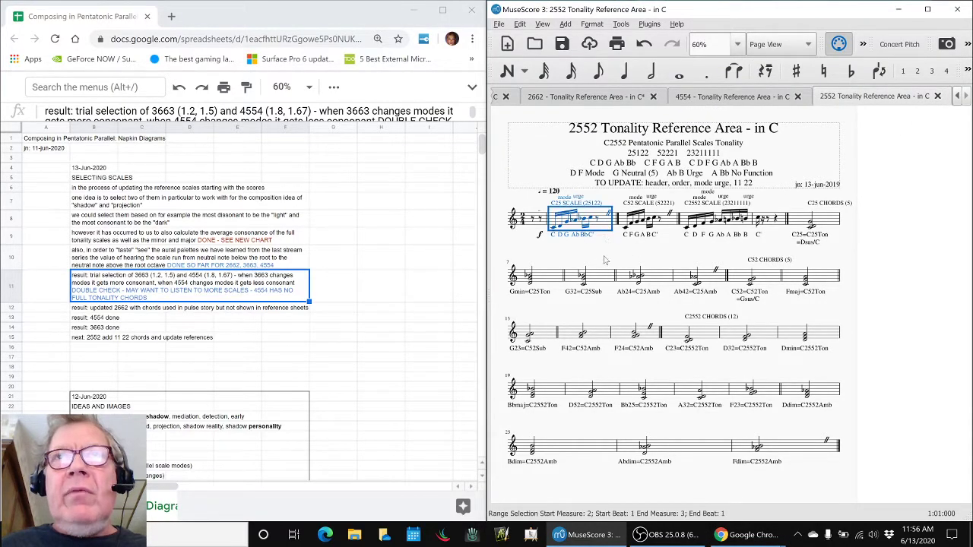
- Play back the 2552 opening scale
left_click(599, 262)
key("space")
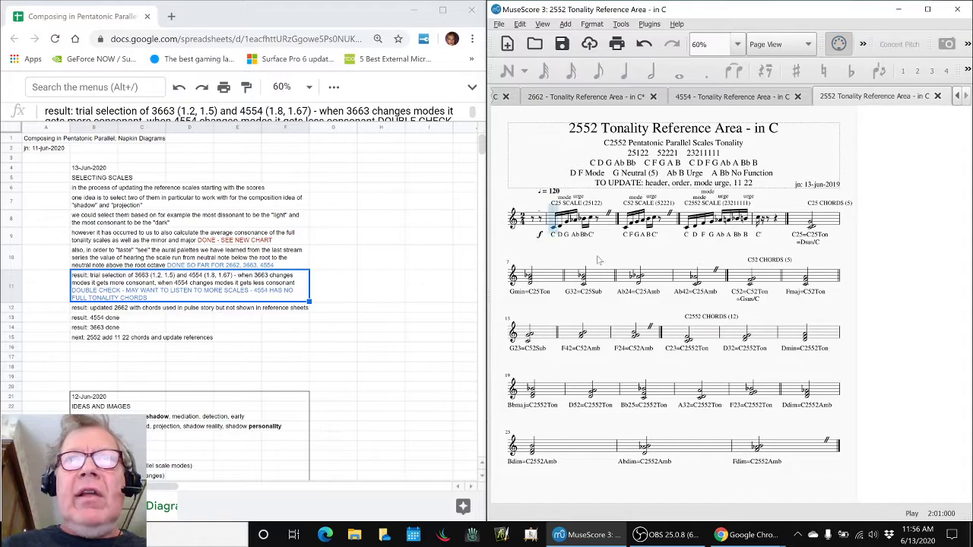
key("space")
- Inspect the A3, C4, A4 and A5 notes of the 4554 scale, then show the 2662 score
left_click(704, 99)
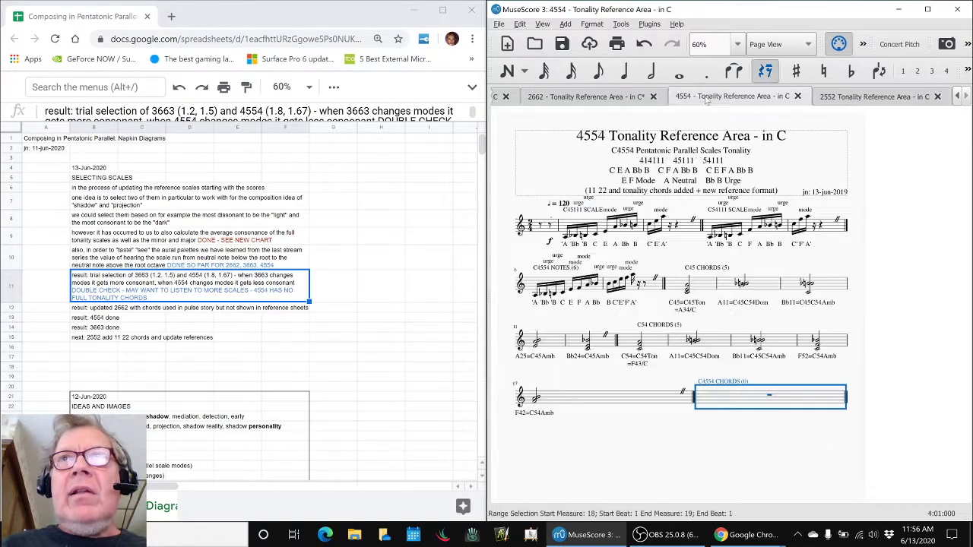
left_click(565, 238)
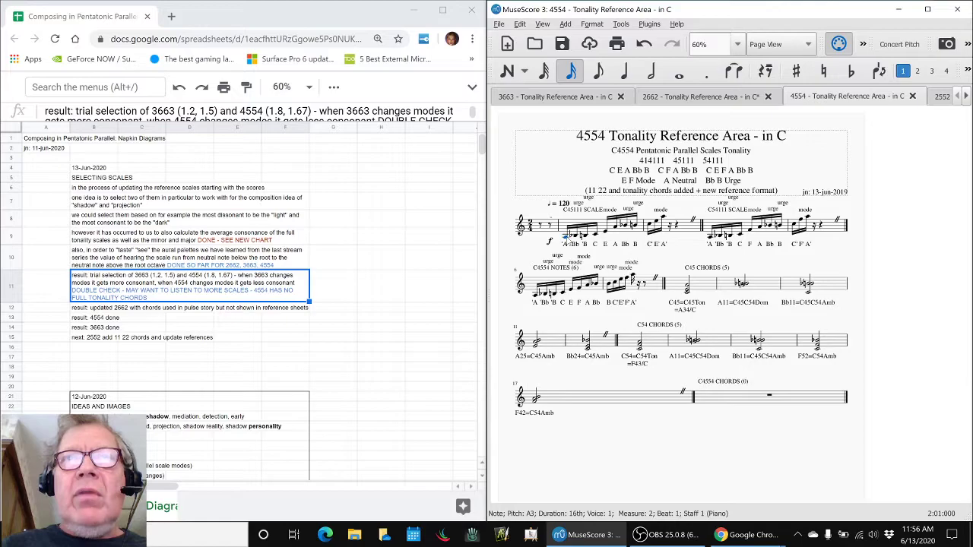
left_click(597, 239)
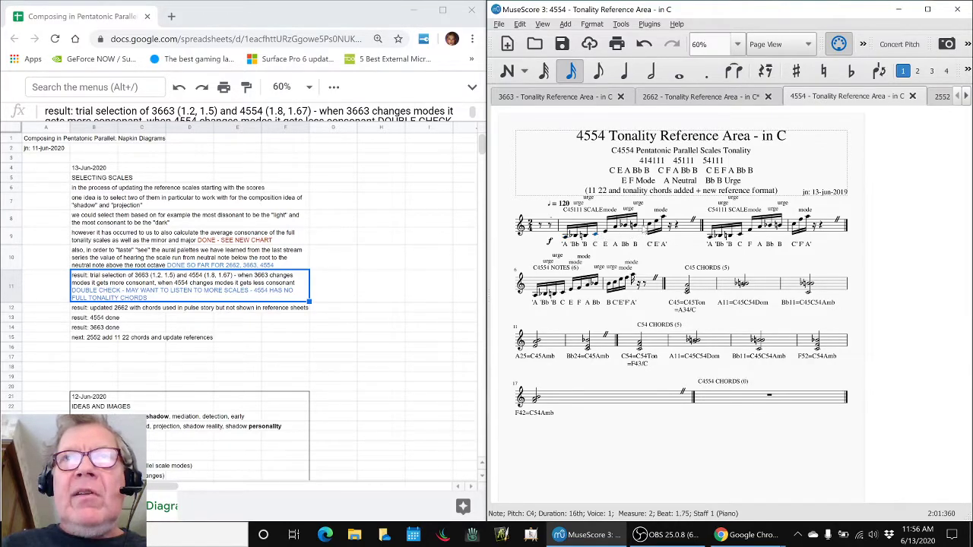
left_click(620, 232)
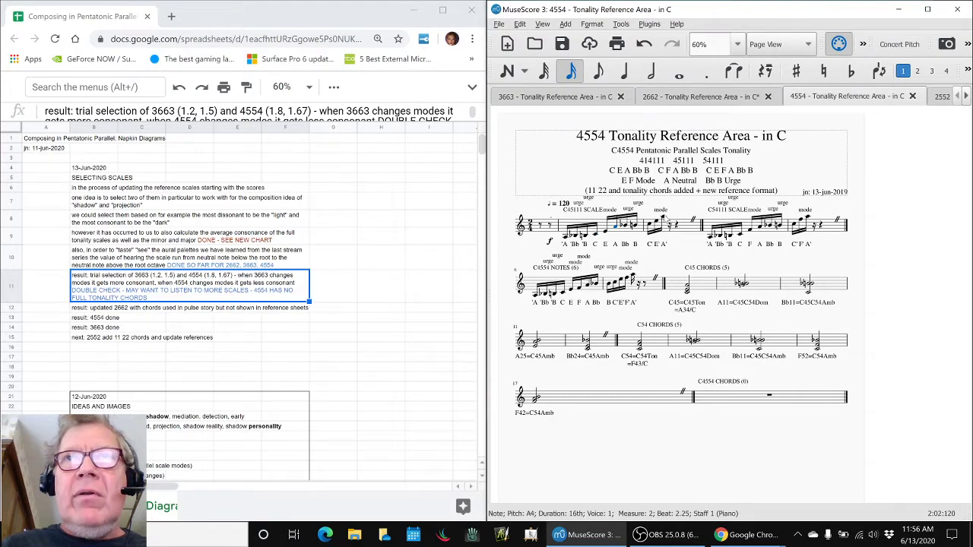
left_click(668, 222)
key("Escape")
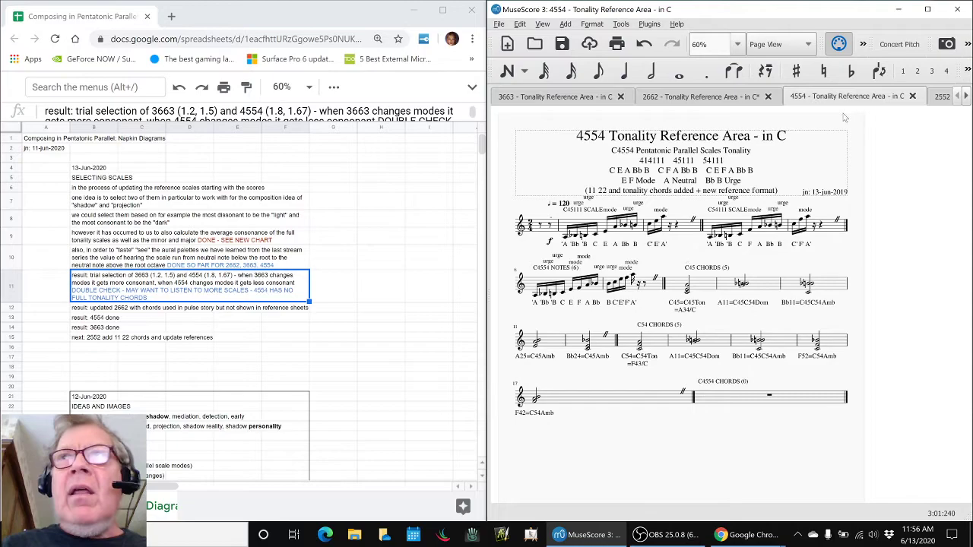
left_click(690, 99)
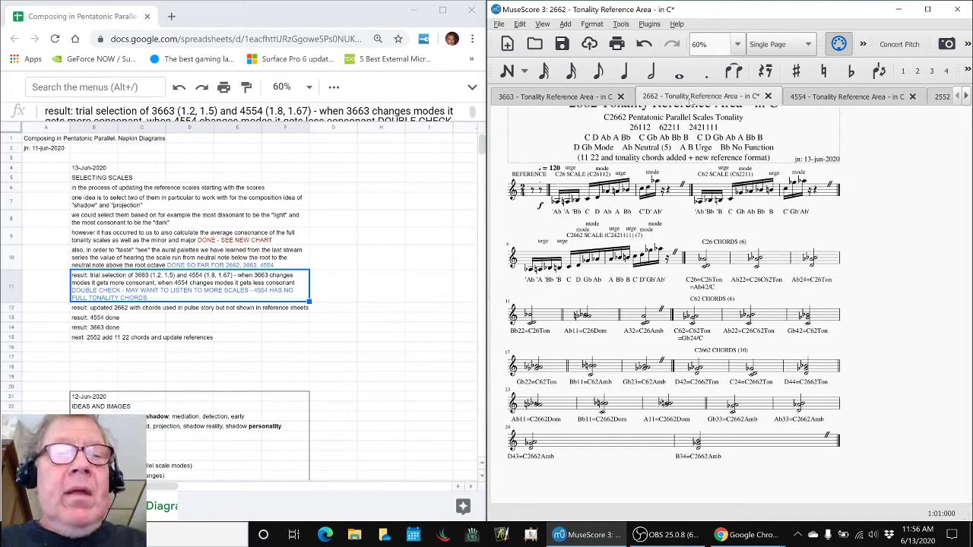
- Save the 2662 score and check the row 12 note about updating 2662
key("ctrl+s")
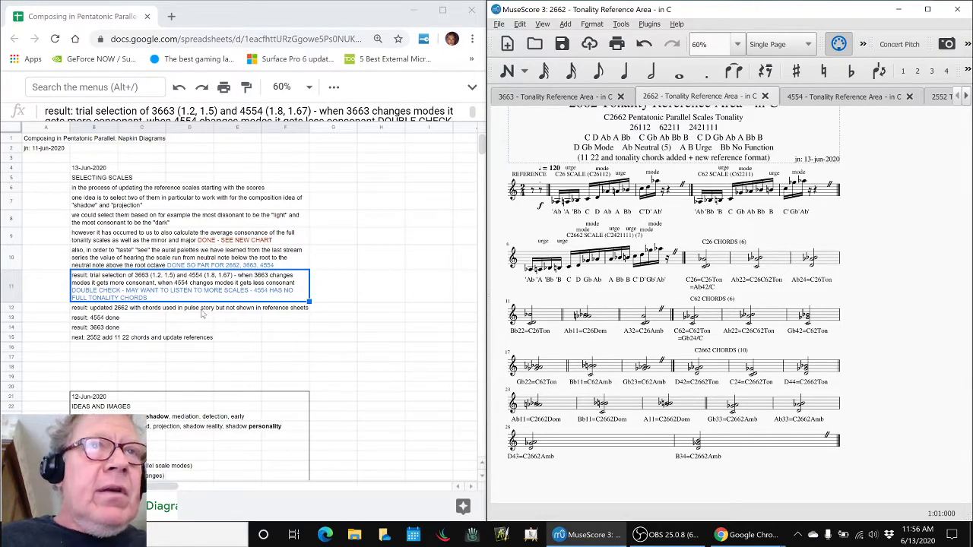
left_click(105, 309)
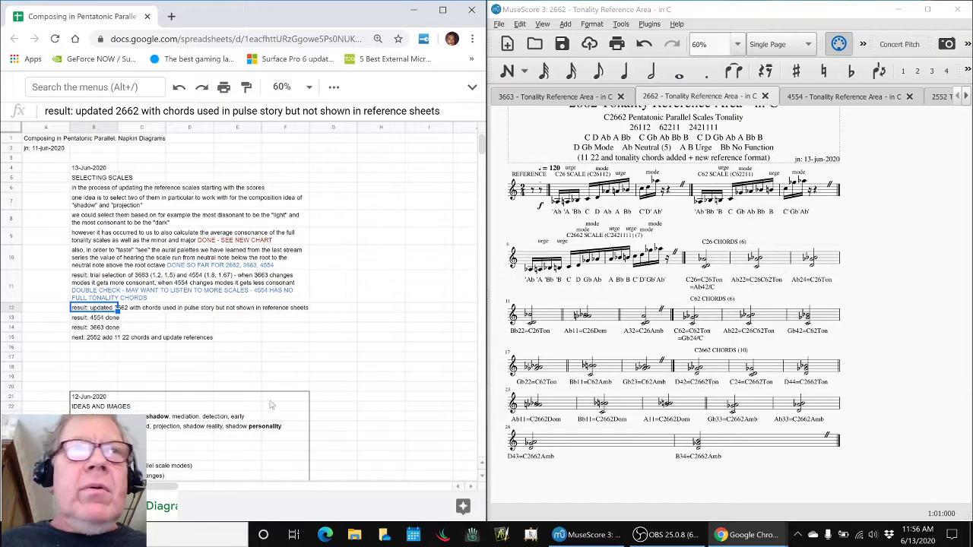
left_click(240, 321)
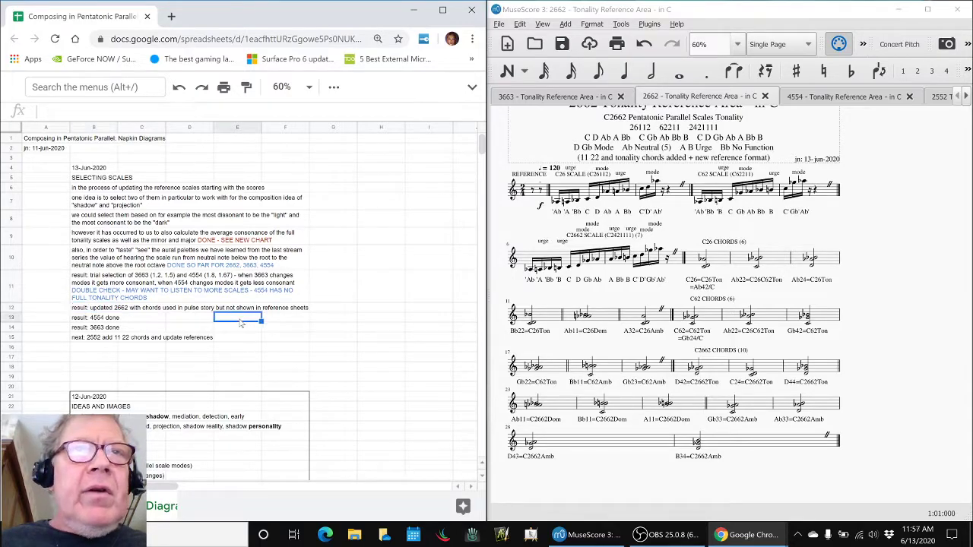
left_click(93, 312)
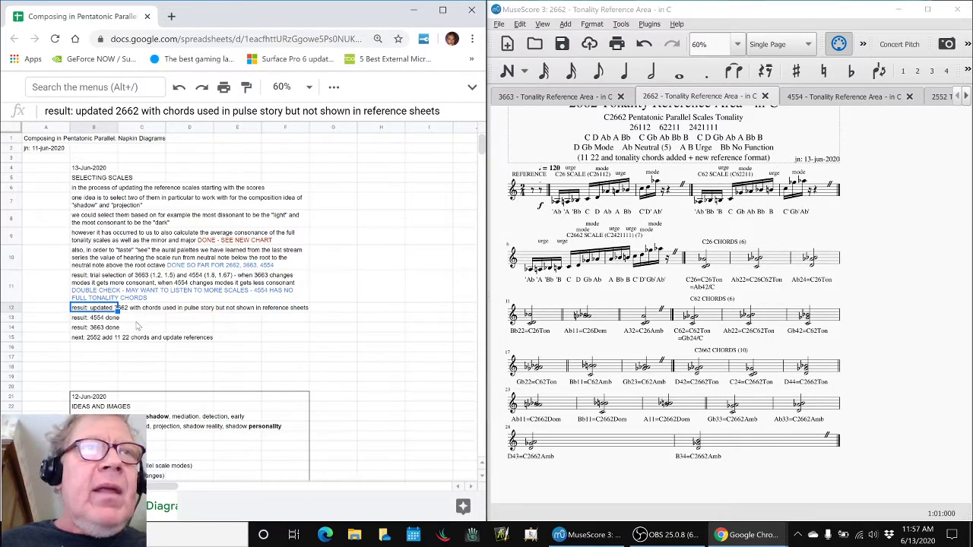
- Review the notes marking 4554 and 3663 done and 2552 chords as next
left_click(85, 319)
left_click(85, 329)
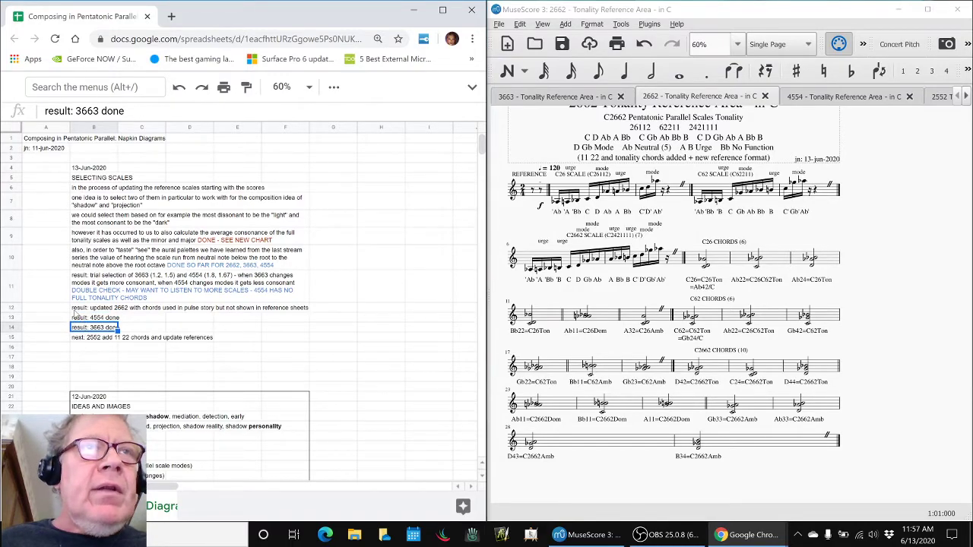
left_click(77, 309)
left_click(78, 328)
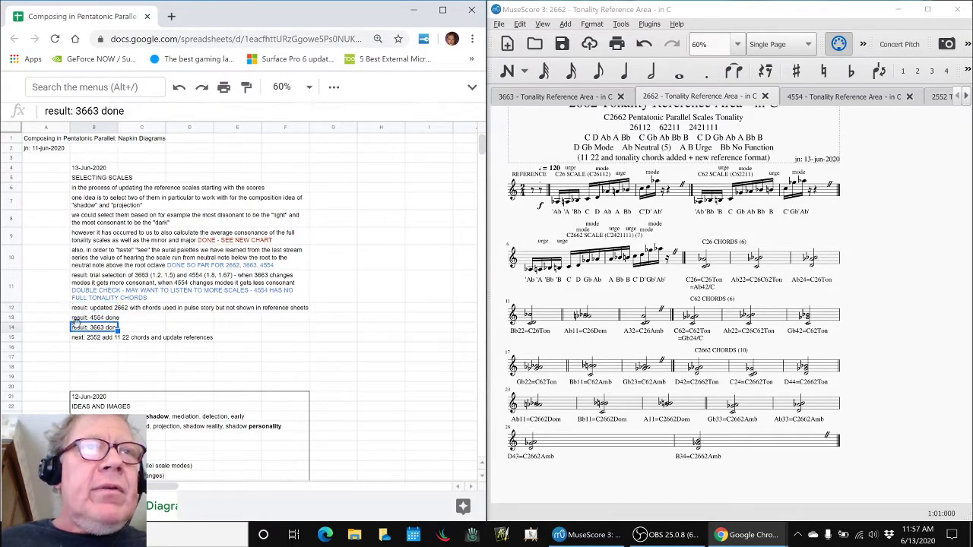
left_click(79, 340)
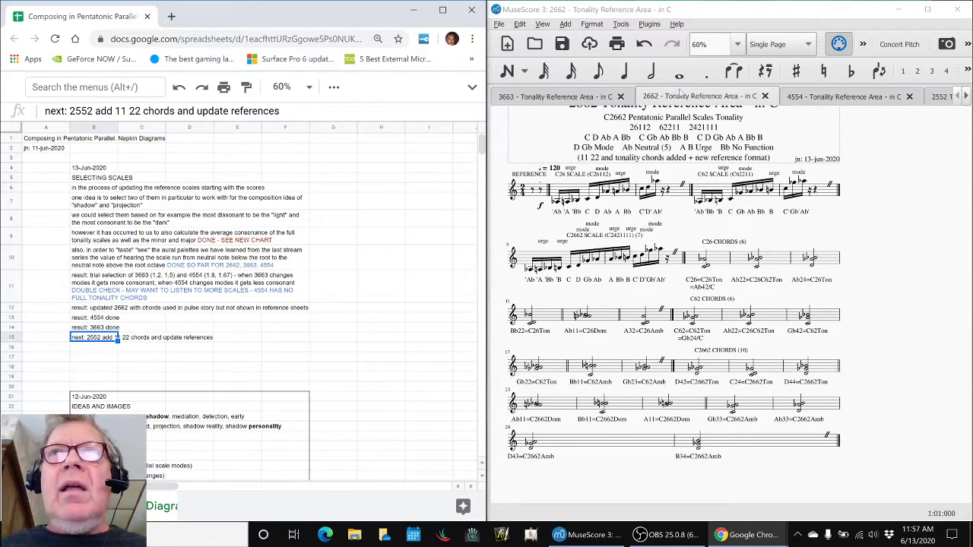
- Play back the opening of the 2552 reference score
left_click(966, 97)
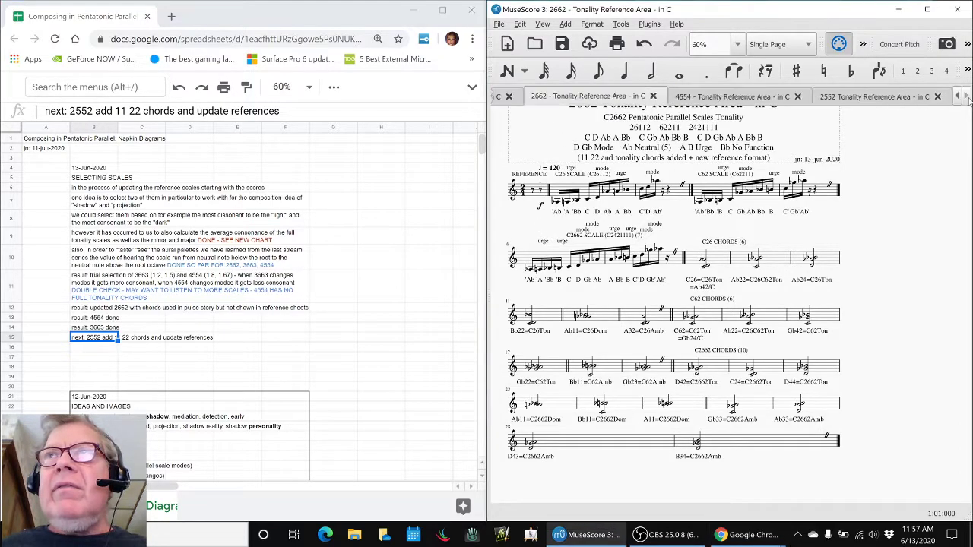
left_click(865, 102)
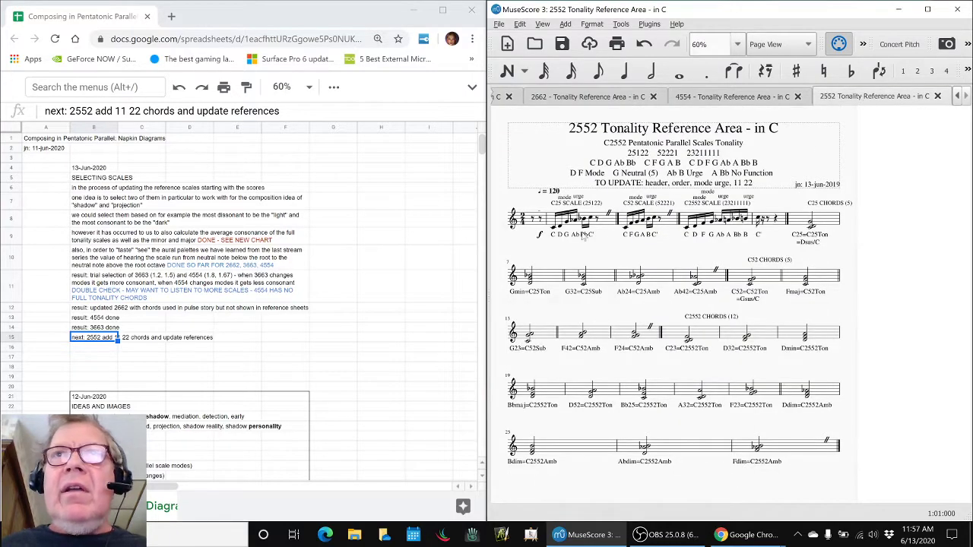
left_click(612, 226)
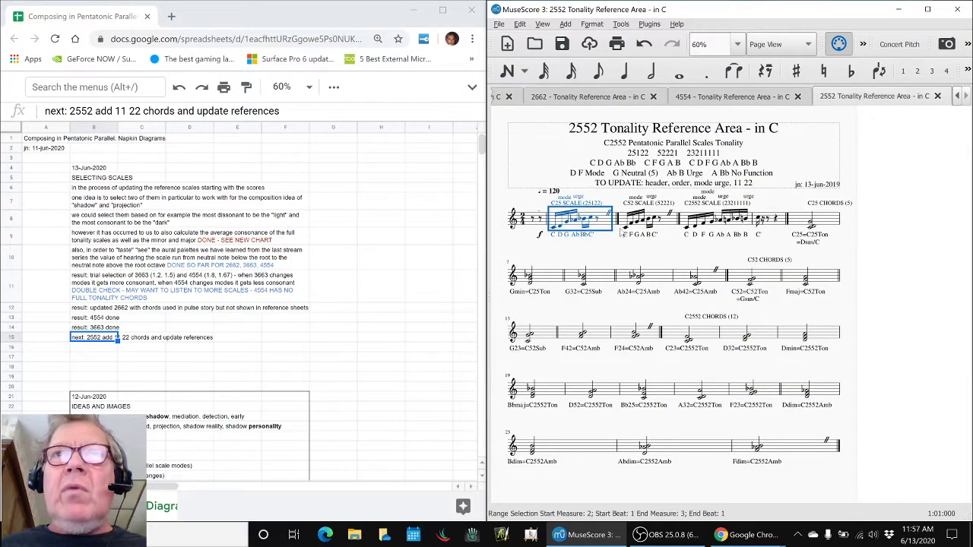
left_click(888, 241)
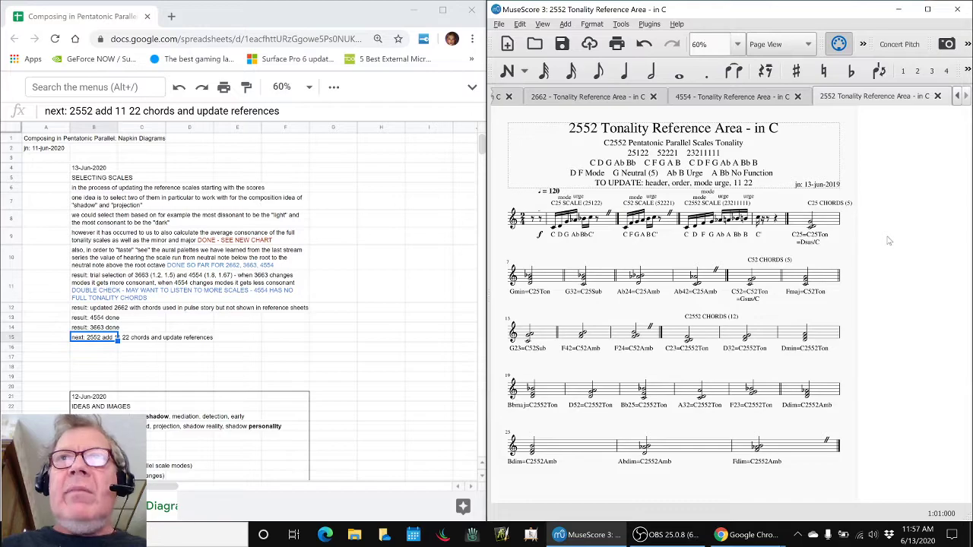
key("space")
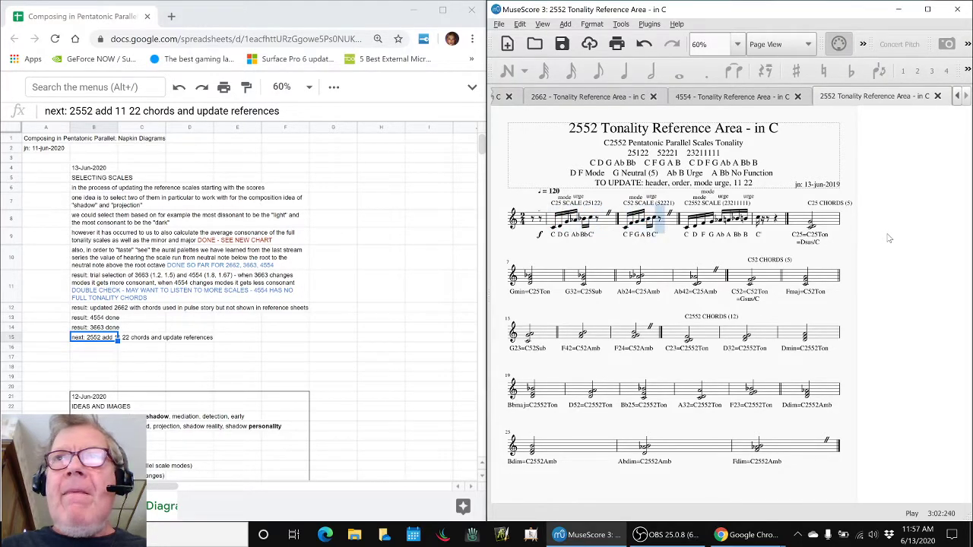
key("space")
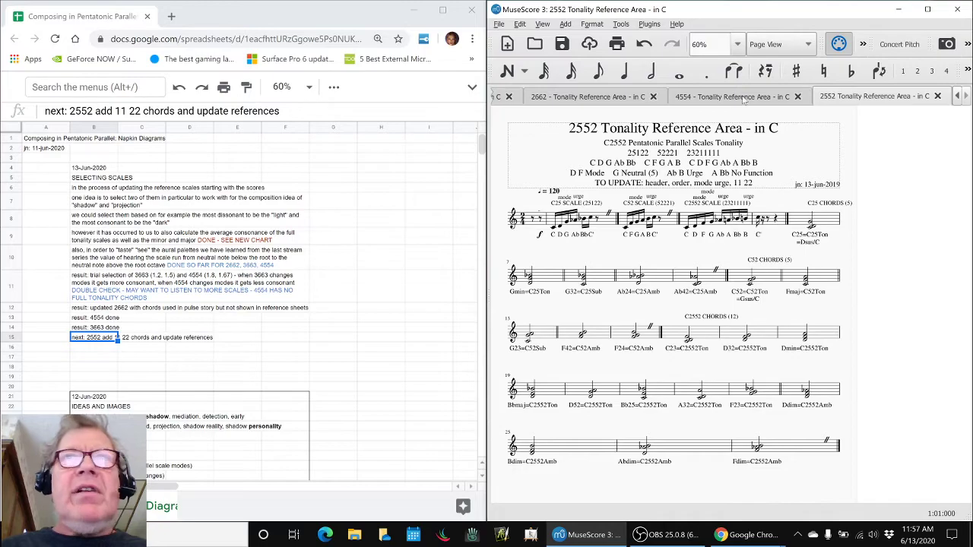
- Play back the 4554 opening scale run, then return to the 2662 score
left_click(748, 98)
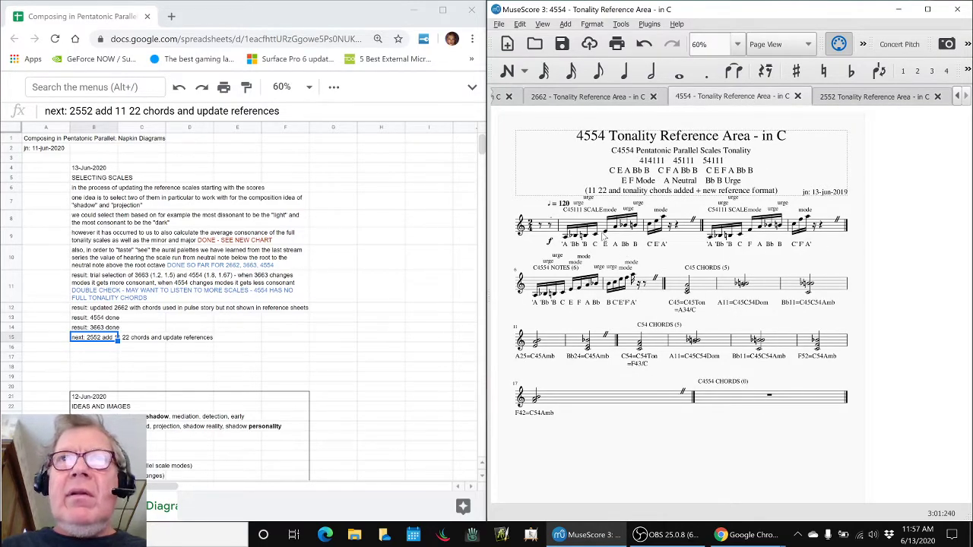
left_click(605, 230)
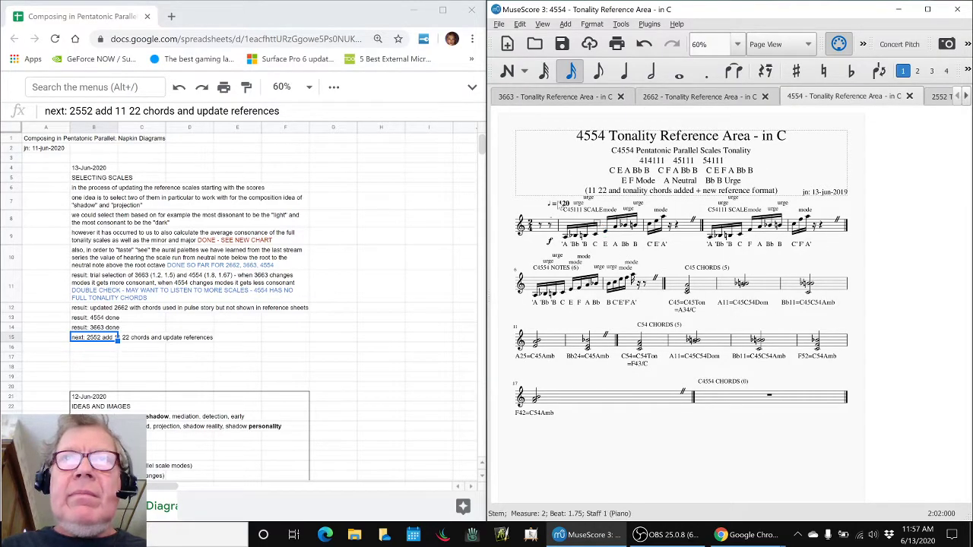
left_click(564, 226, "shift")
left_click(543, 177)
key("space")
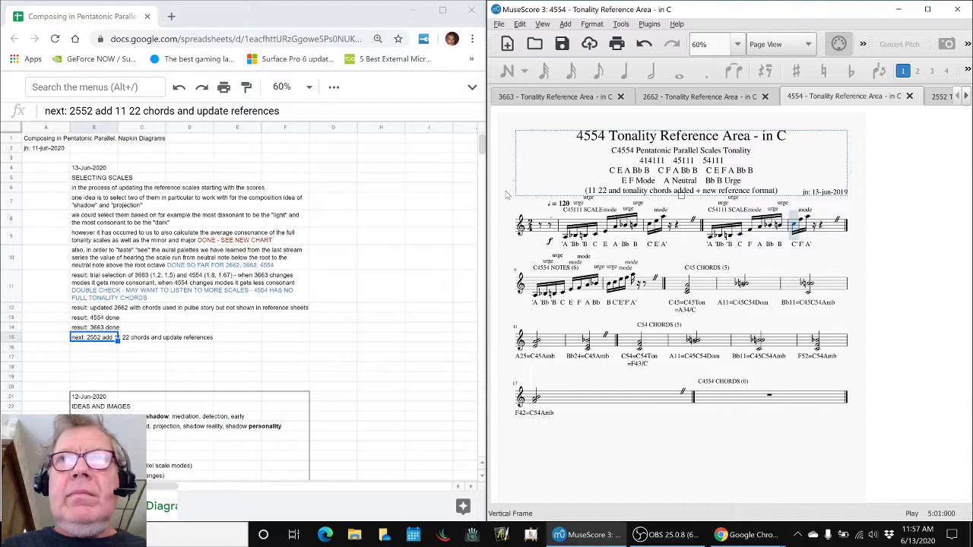
key("space")
left_click(901, 238)
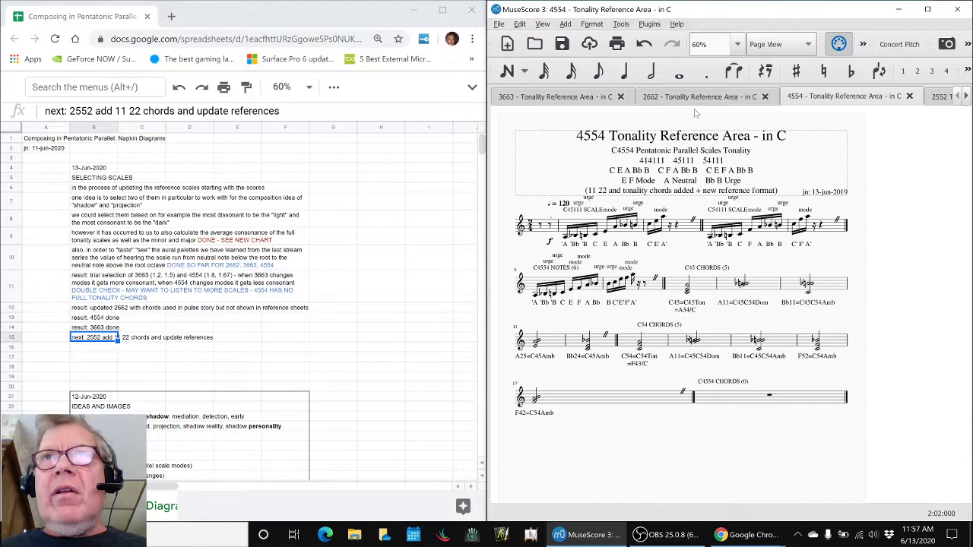
left_click(698, 101)
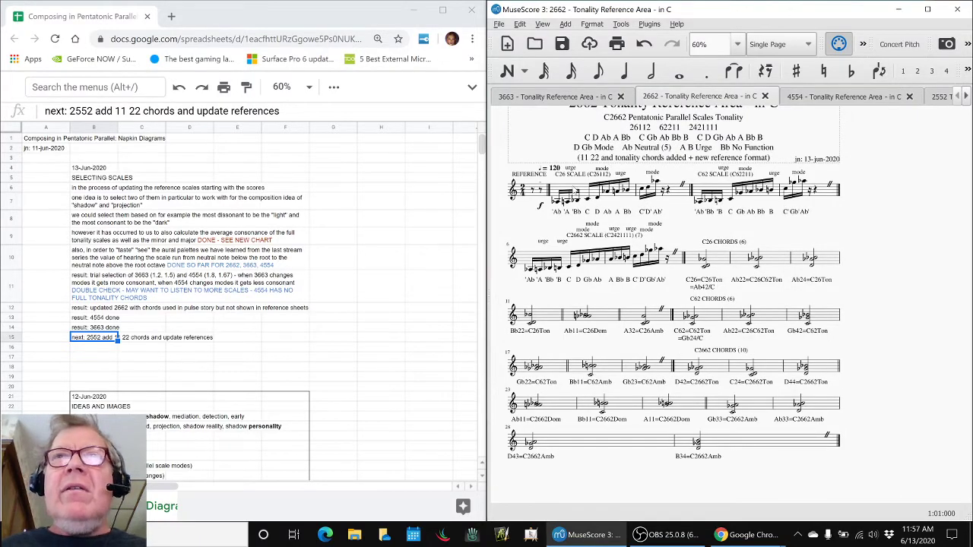
- Play back the opening of the 2662 reference score
left_click(585, 195)
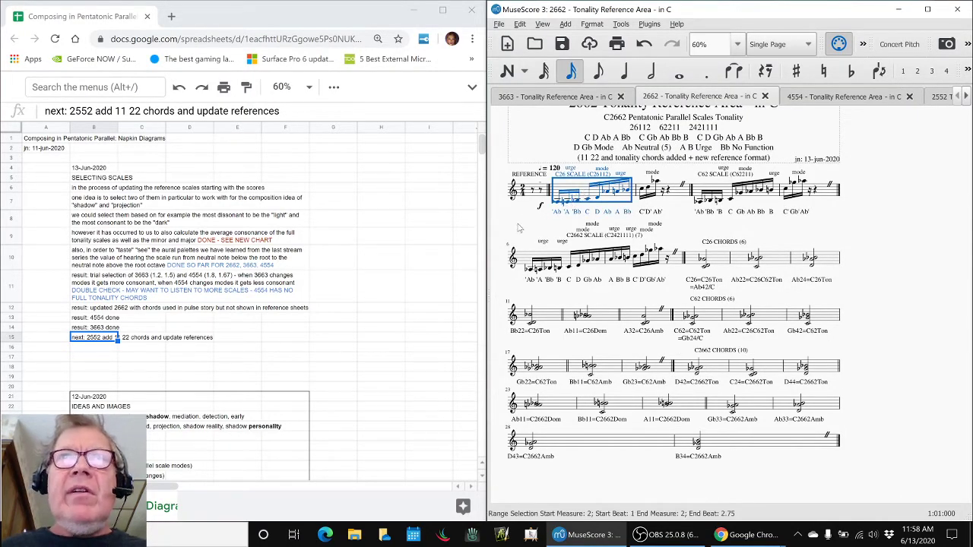
key("Escape")
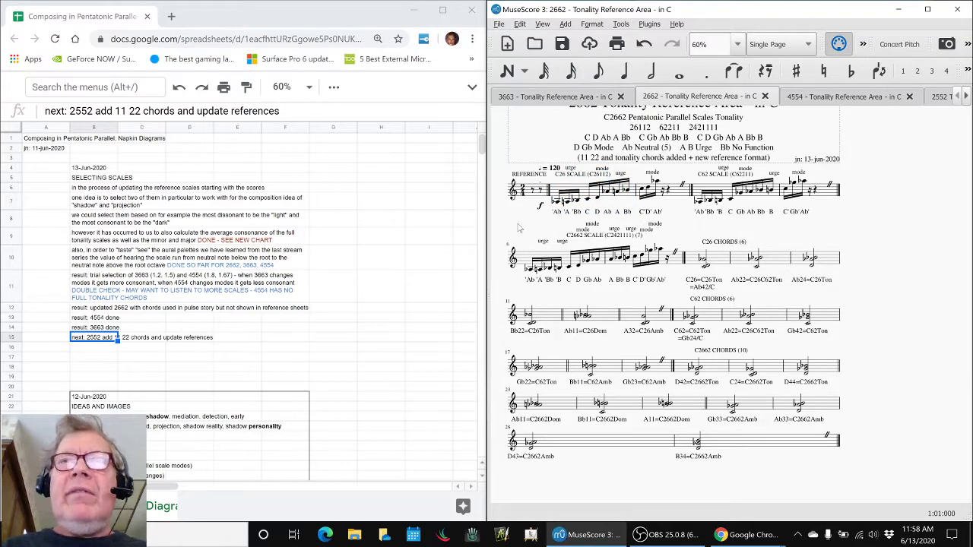
key("space")
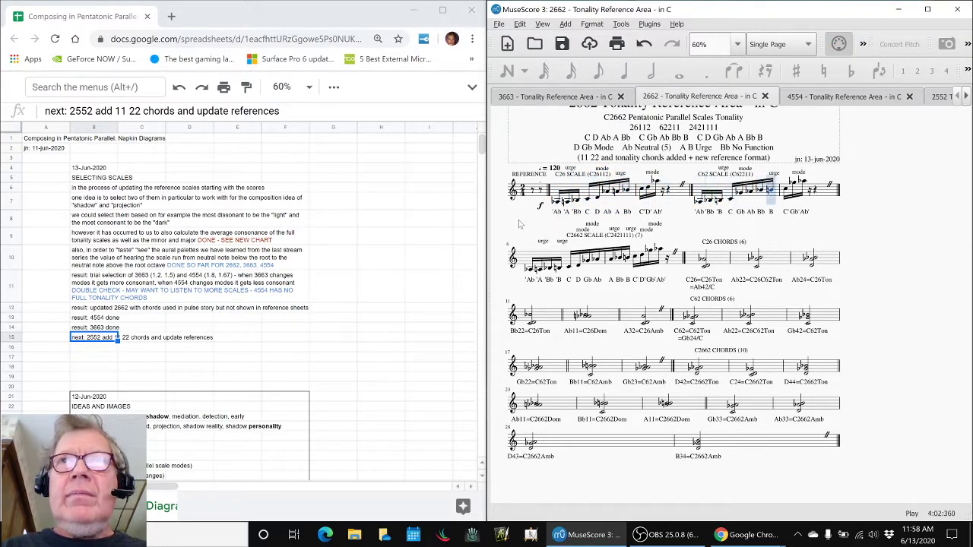
key("space")
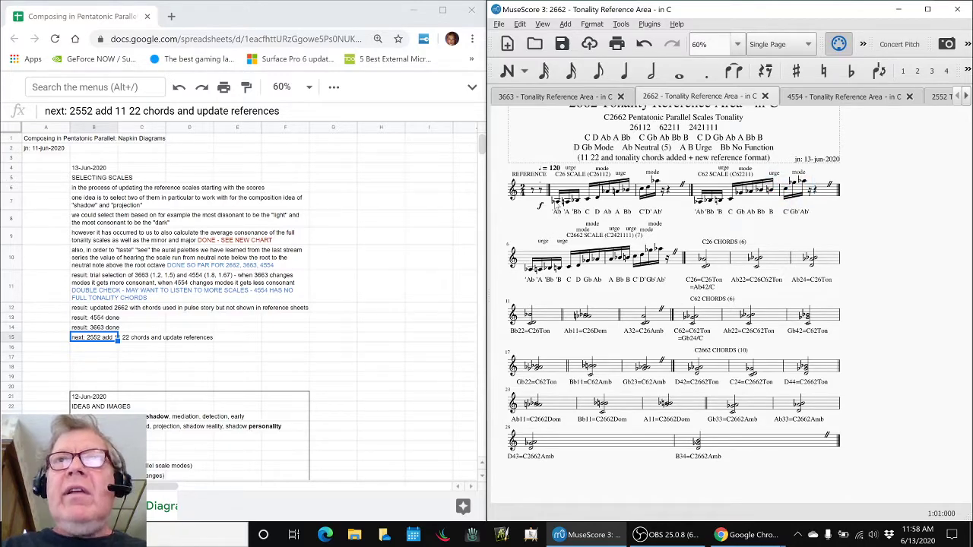
left_click(559, 202)
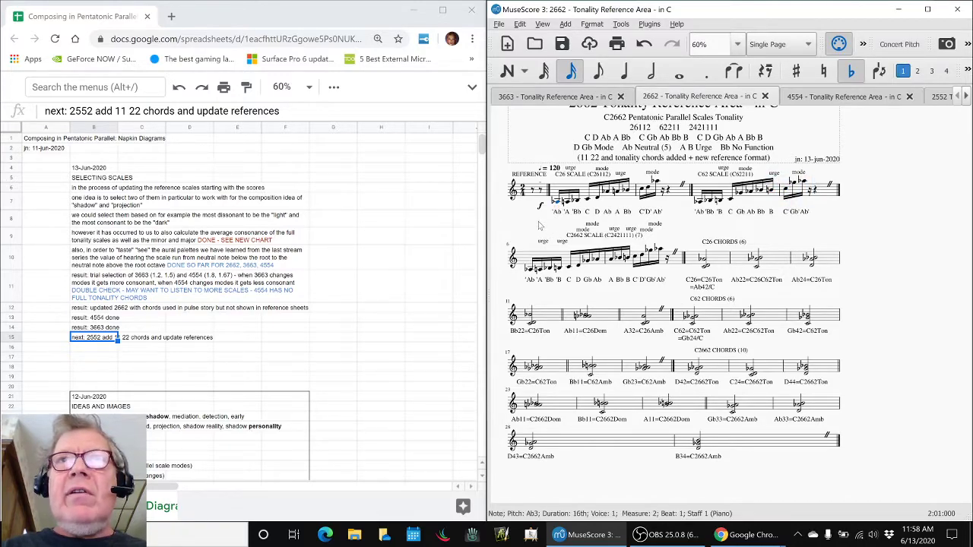
- Play back the opening of the 3663 reference score
left_click(542, 99)
left_click(593, 223)
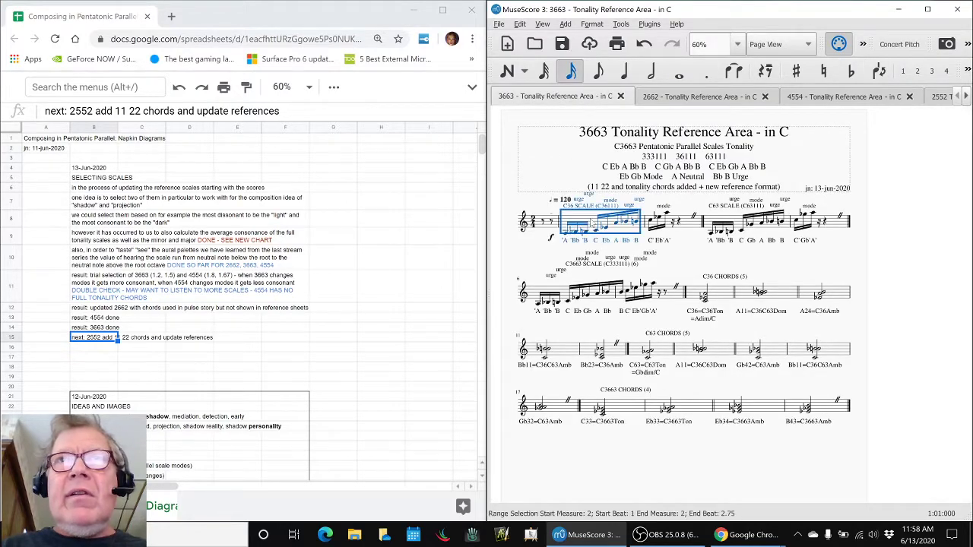
left_click(544, 260)
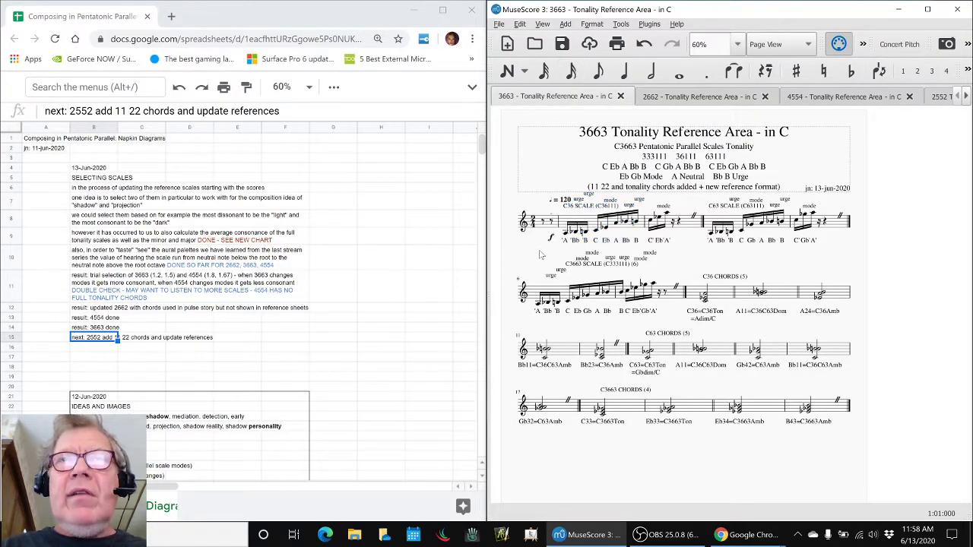
key("space")
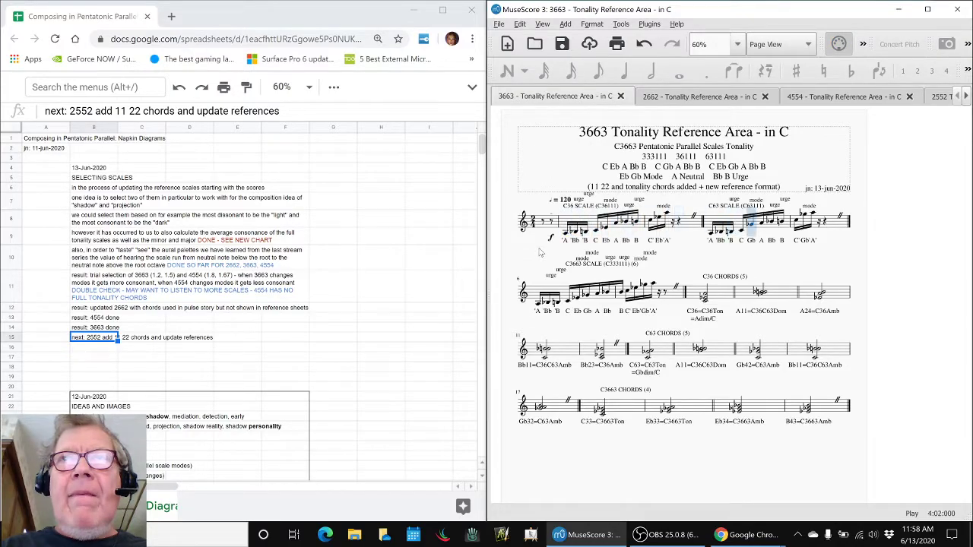
key("space")
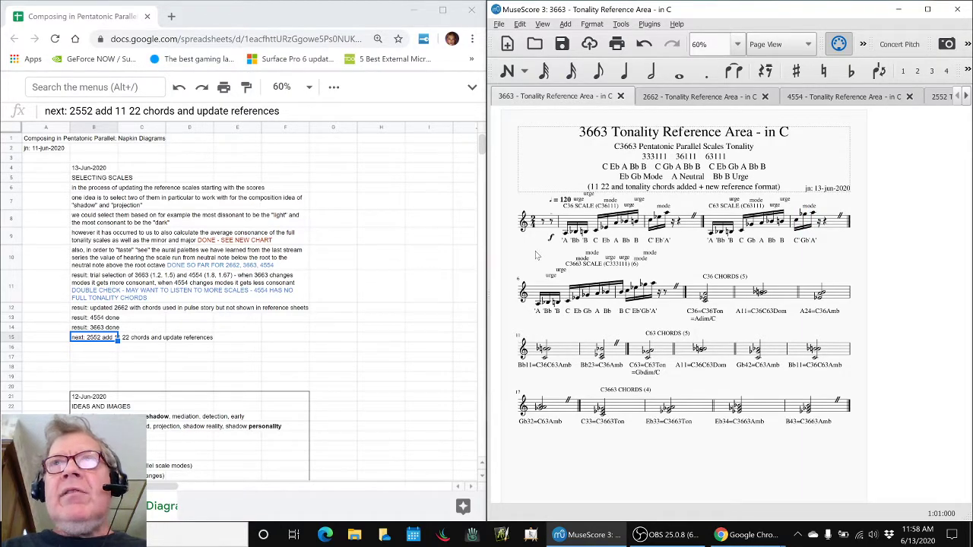
- Play back the 4554 opening scale run, then return to the 3663 score
left_click(835, 98)
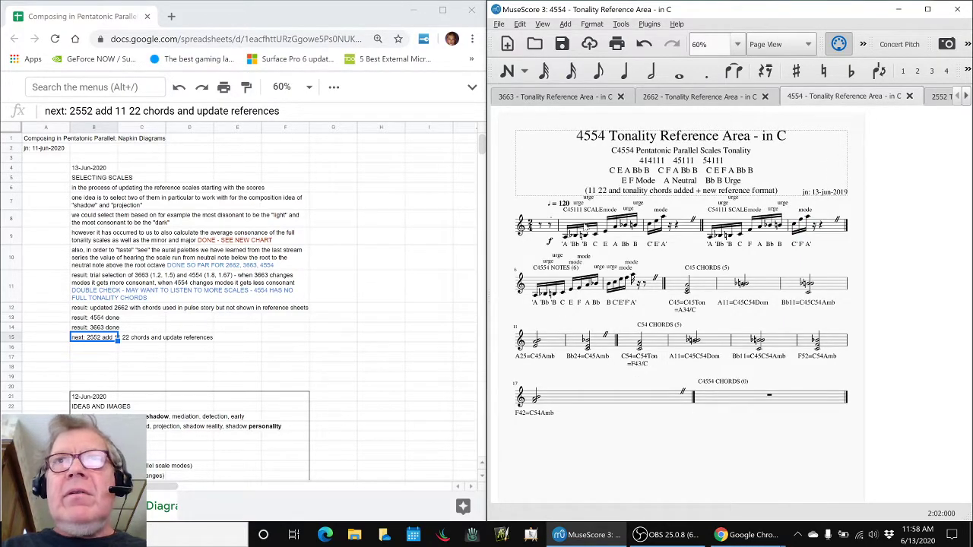
left_click(561, 225)
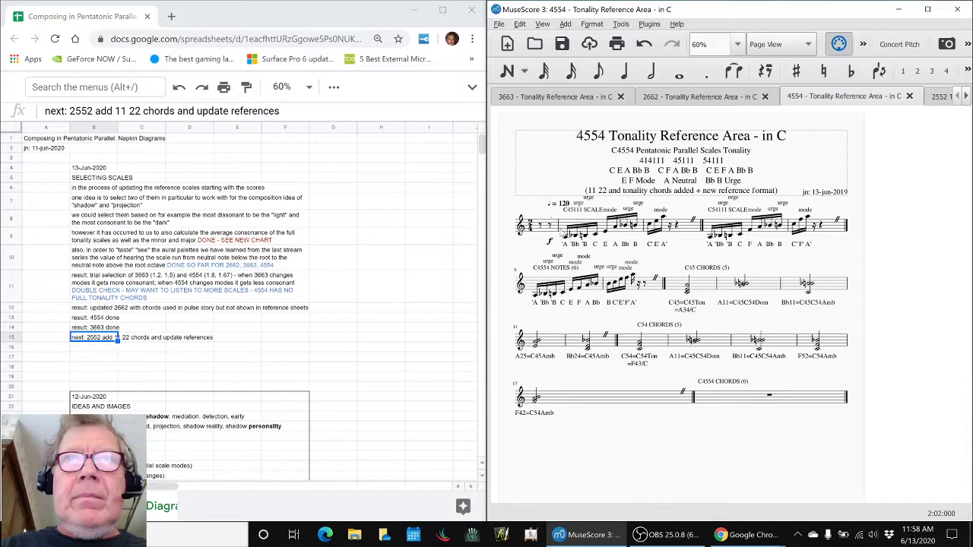
key("Escape")
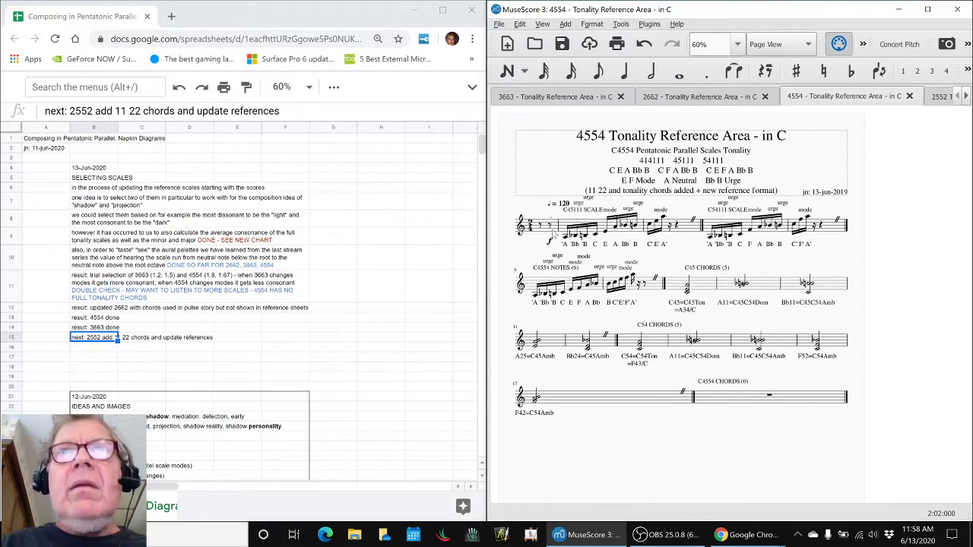
left_click(604, 229)
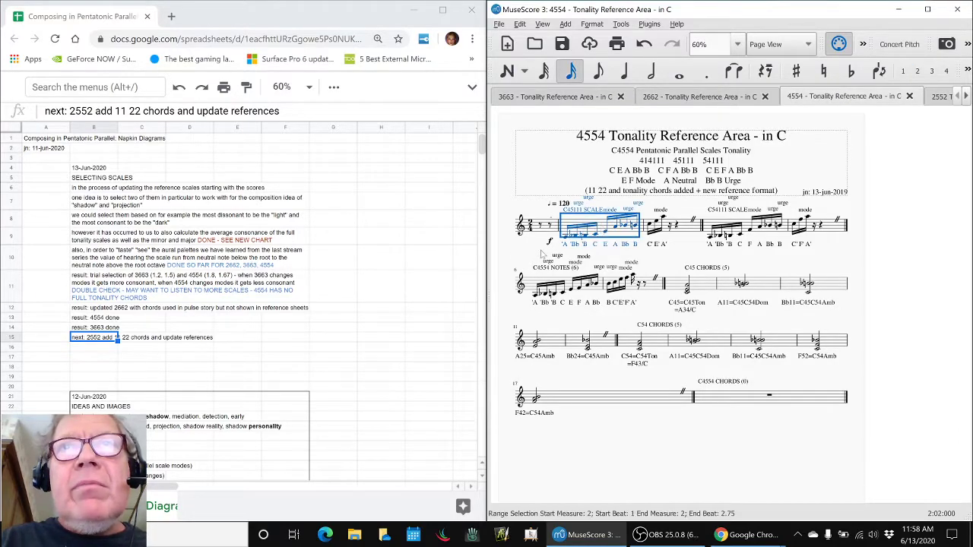
left_click(517, 255)
key("space")
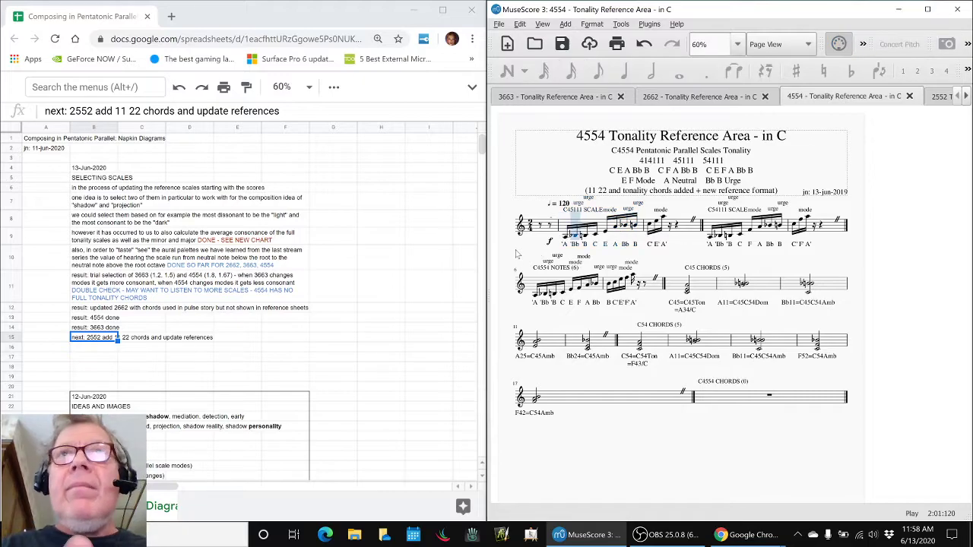
key("space")
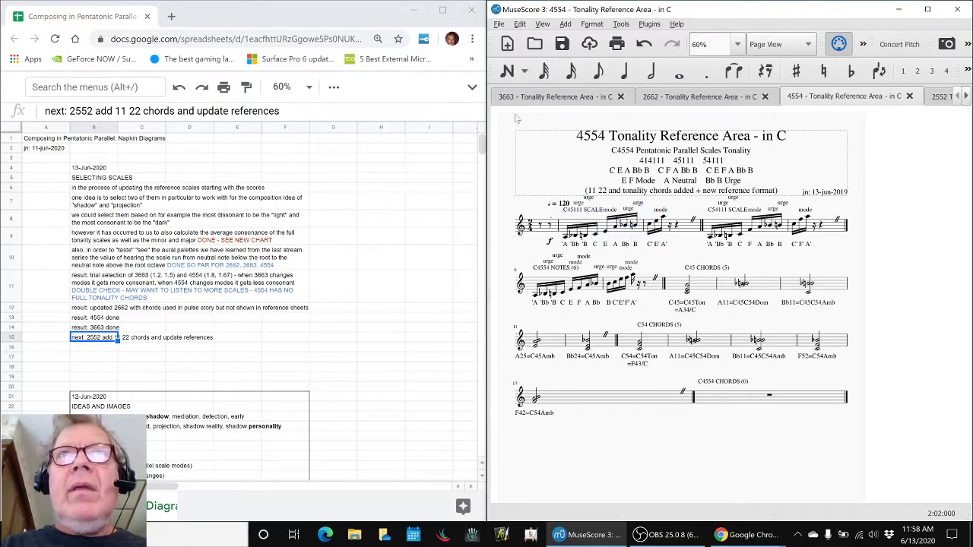
left_click(529, 103)
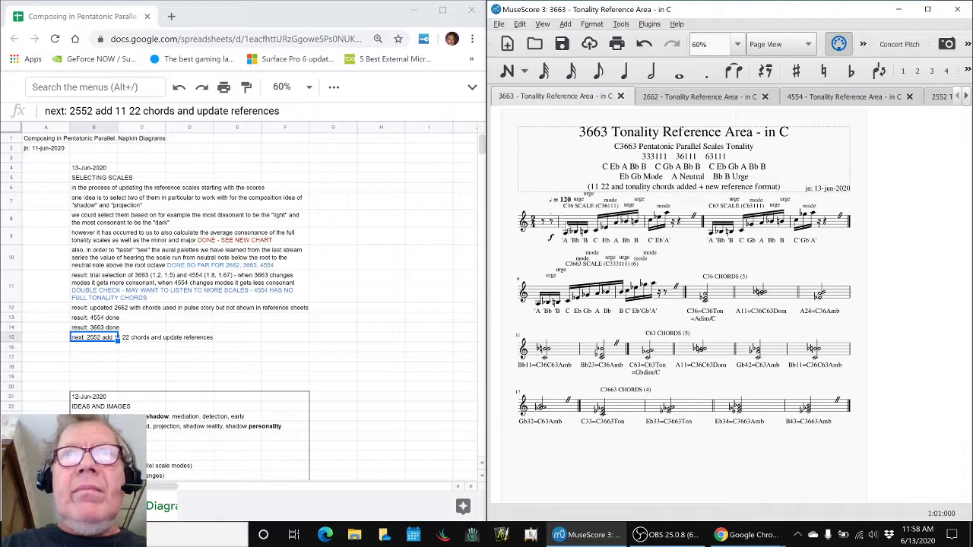
- Play the 3663 score from measure 2, then bring the OBS streaming window forward
left_click(566, 226)
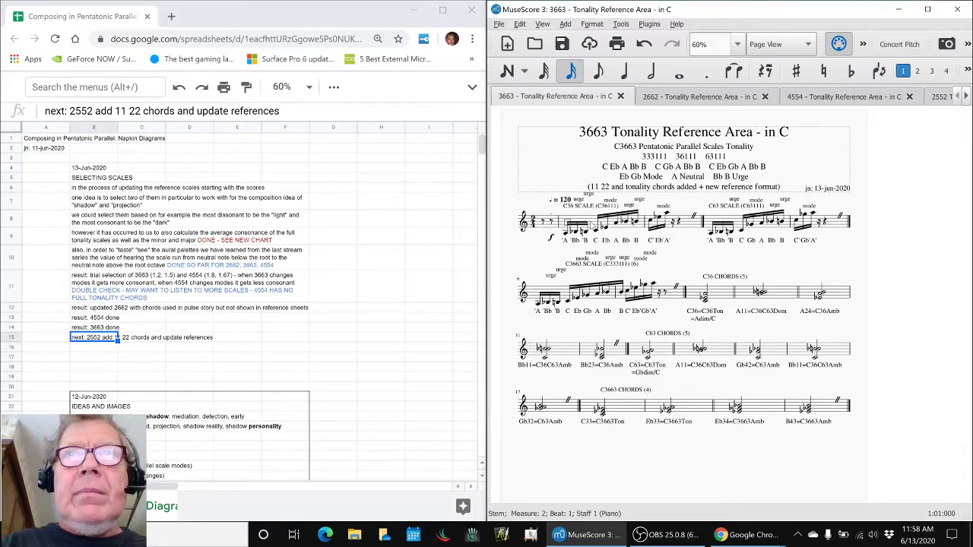
left_click(592, 226)
key("space")
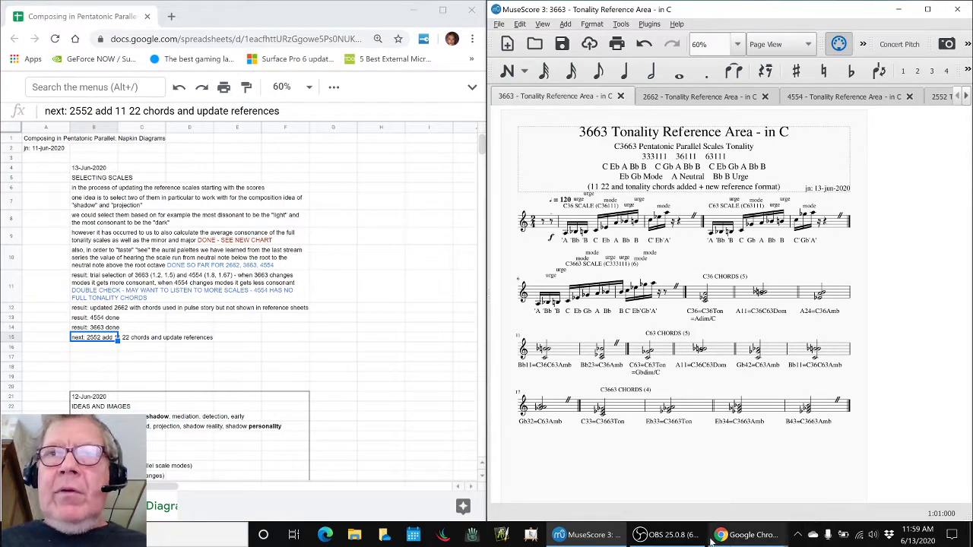
left_click(687, 537)
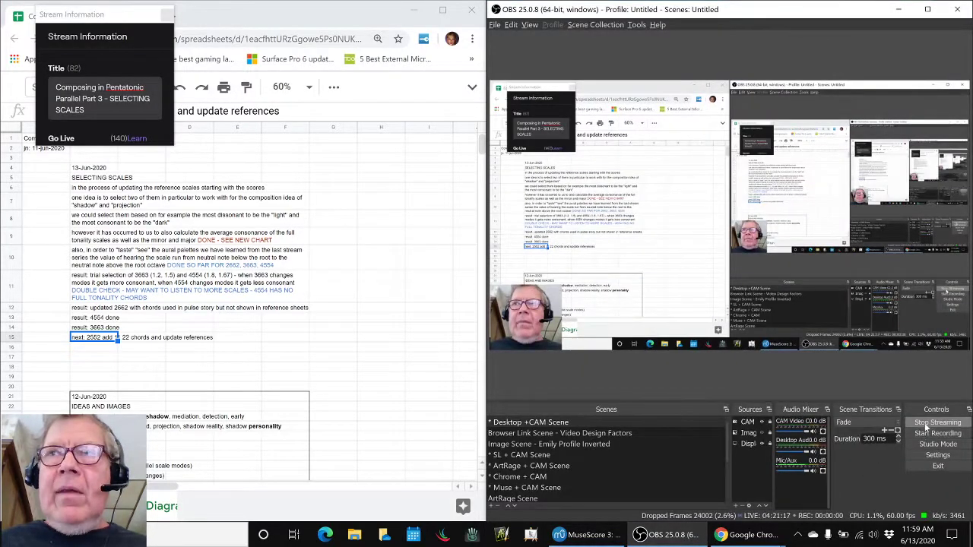